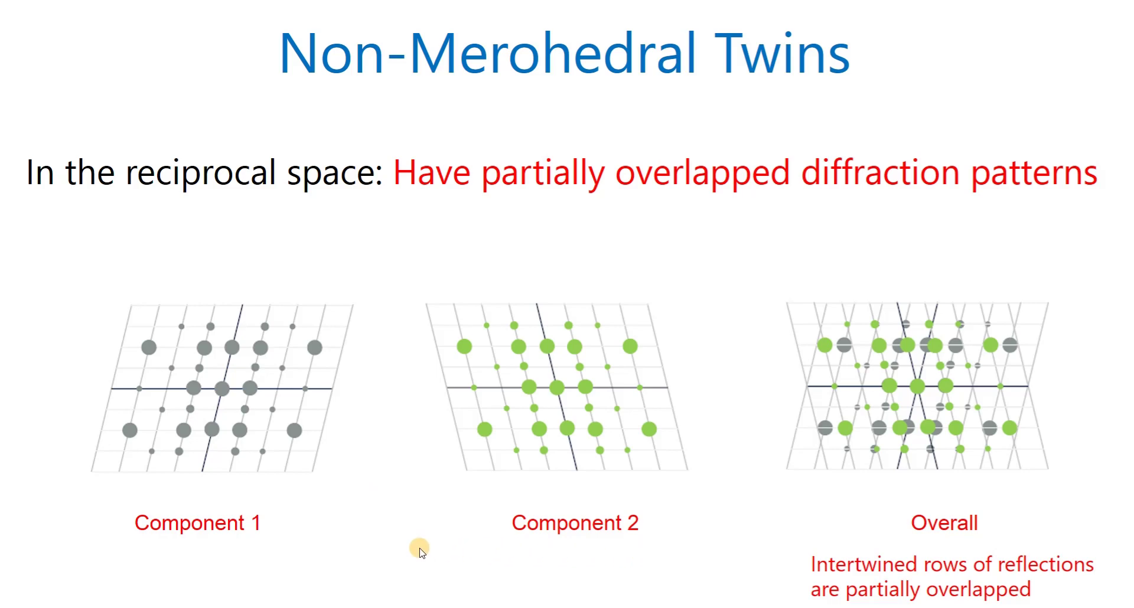
Switch to the mo_PARASYPIP experiment in CrysAlisPro and run peak hunting from the Lattice wizard.
{"action": "key", "text": "super+d"}
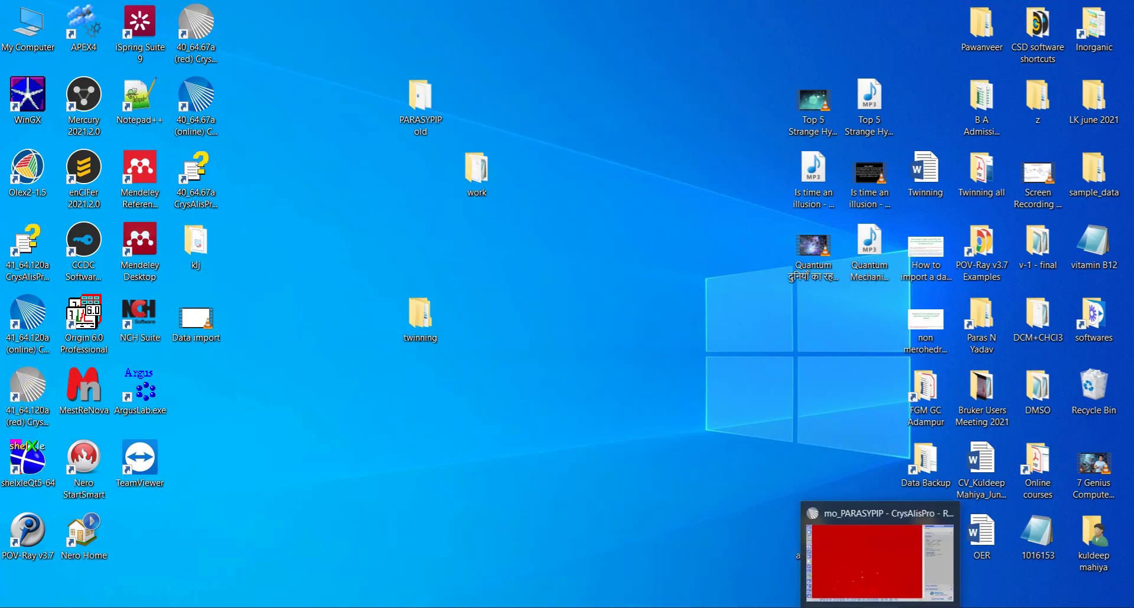
{"action": "left_click", "coordinate": [880, 557]}
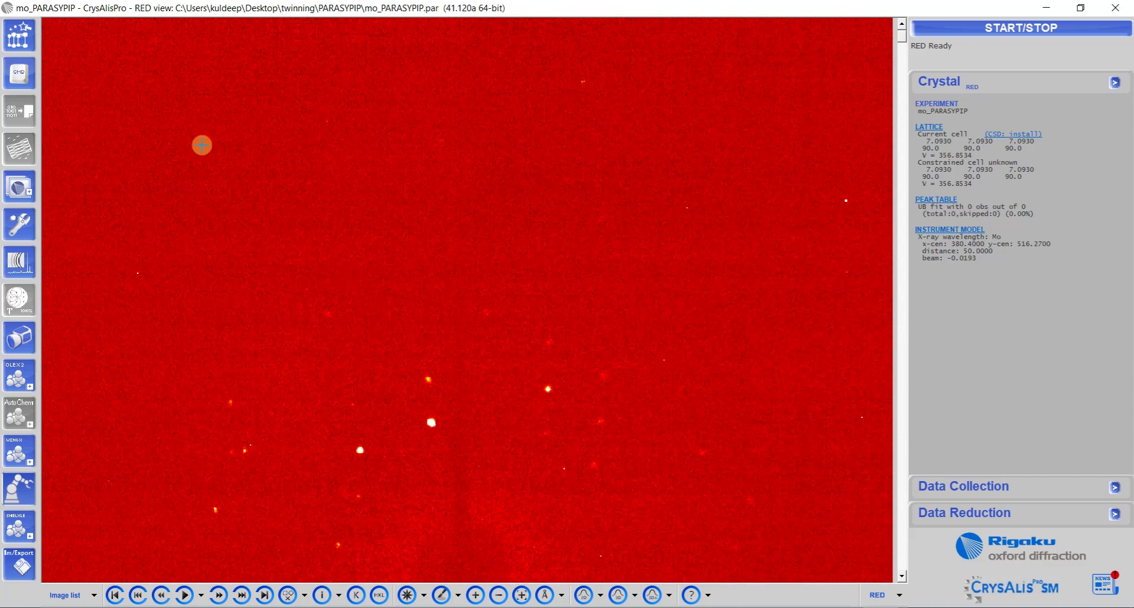
{"action": "left_click", "coordinate": [14, 34]}
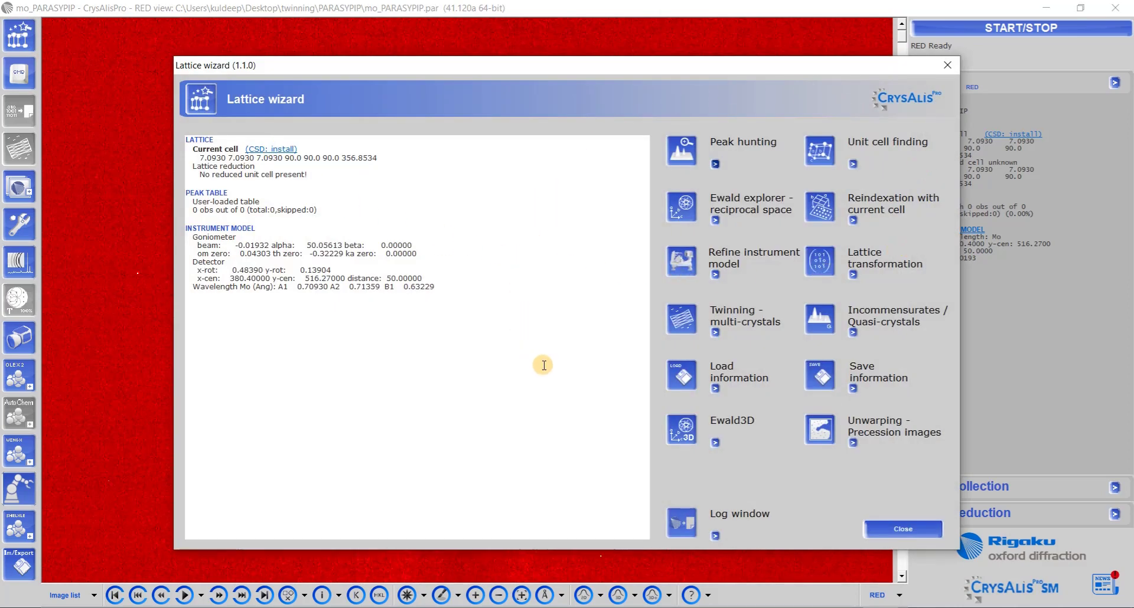
{"action": "left_click", "coordinate": [678, 152]}
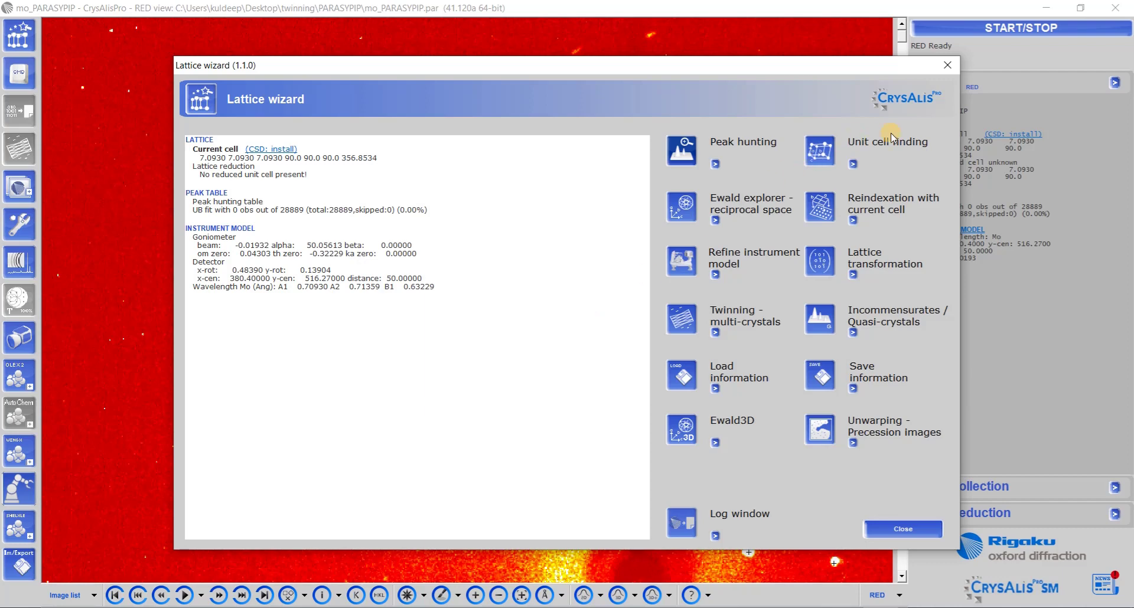
Find the unit cell from the hunted peaks and refine the instrument model twice.
{"action": "left_click", "coordinate": [822, 150]}
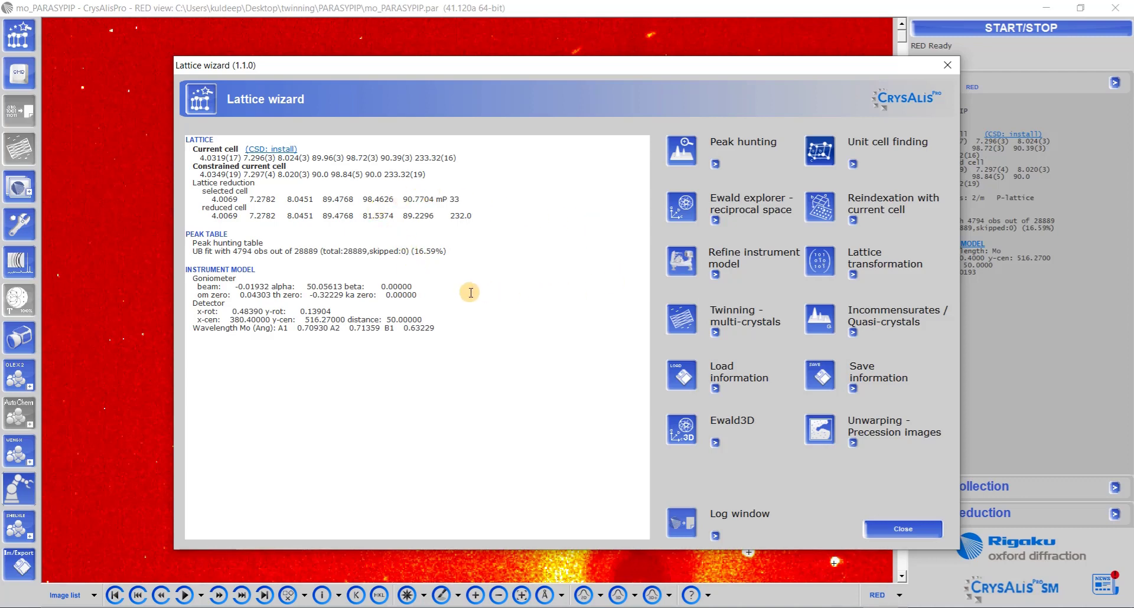
{"action": "left_click", "coordinate": [682, 260]}
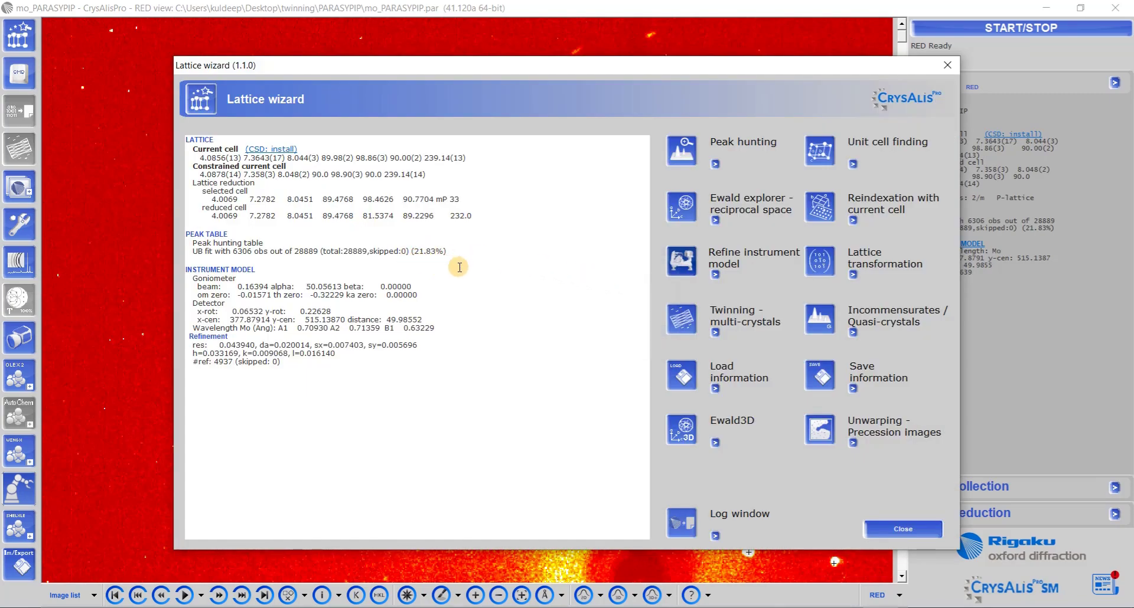
{"action": "left_click", "coordinate": [682, 260]}
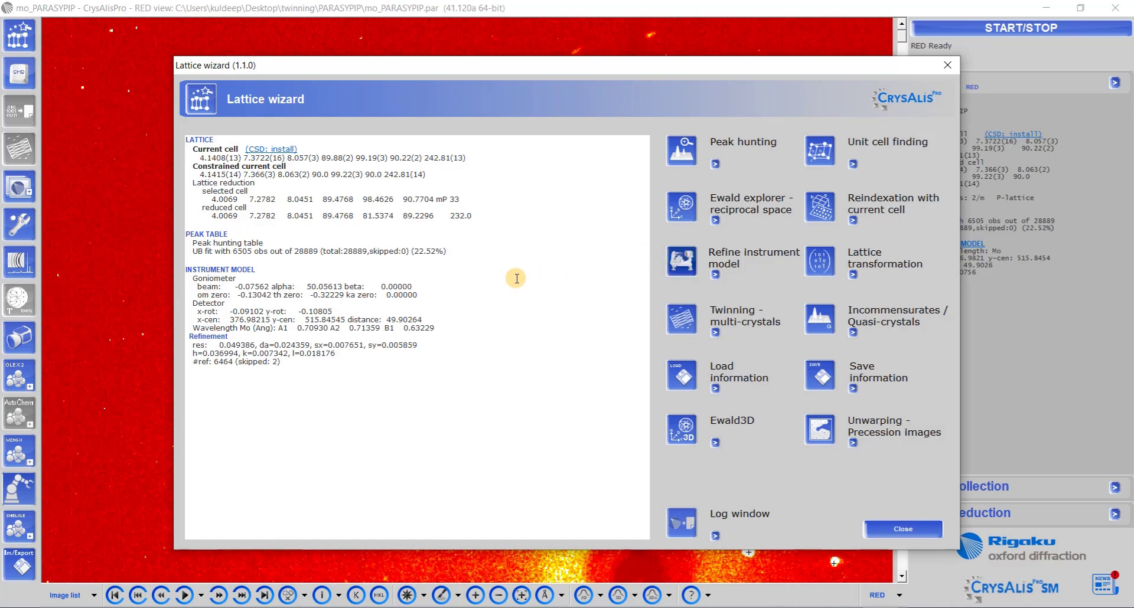
{"action": "left_click_drag", "start_coordinate": [413, 252], "coordinate": [434, 251]}
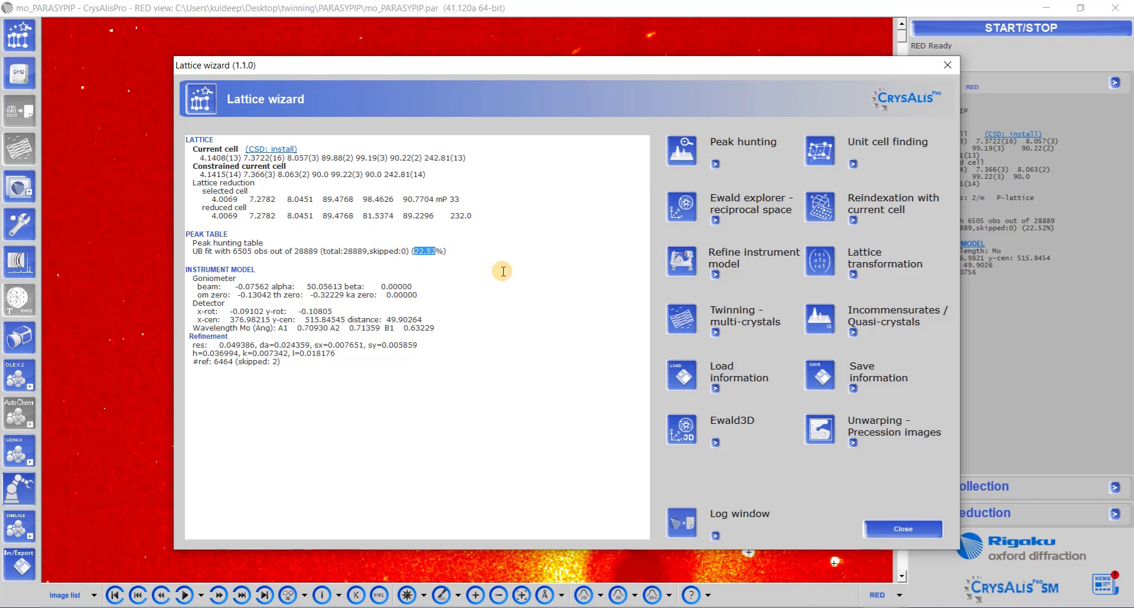
{"action": "left_click", "coordinate": [452, 250]}
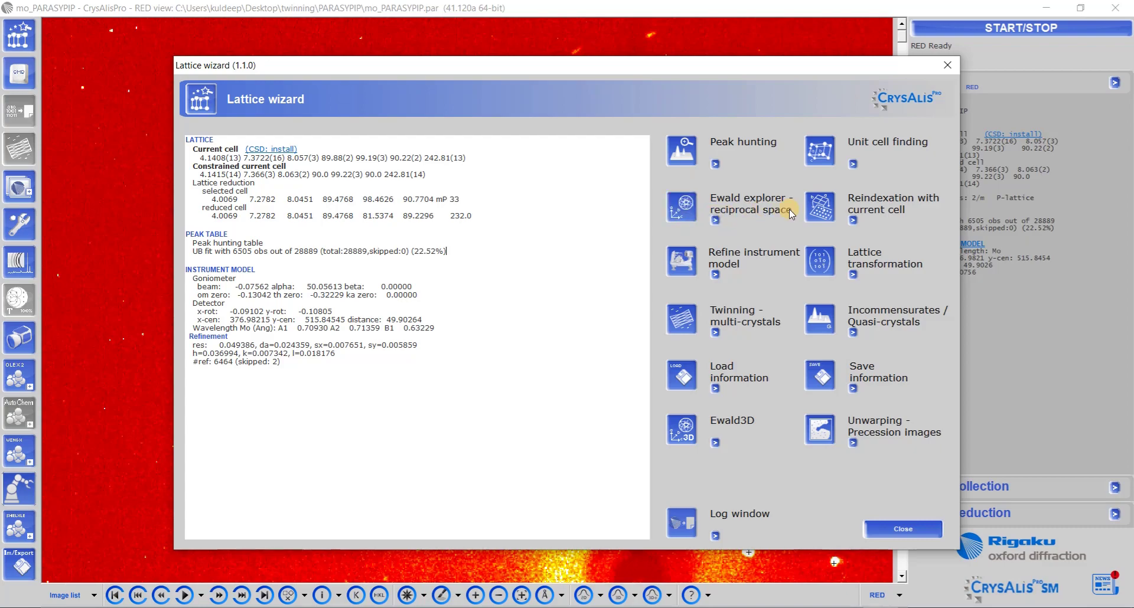
Examine in the Ewald explorer how the peaks fit the lattice when viewed along c*, b* and a*.
{"action": "left_click", "coordinate": [679, 208]}
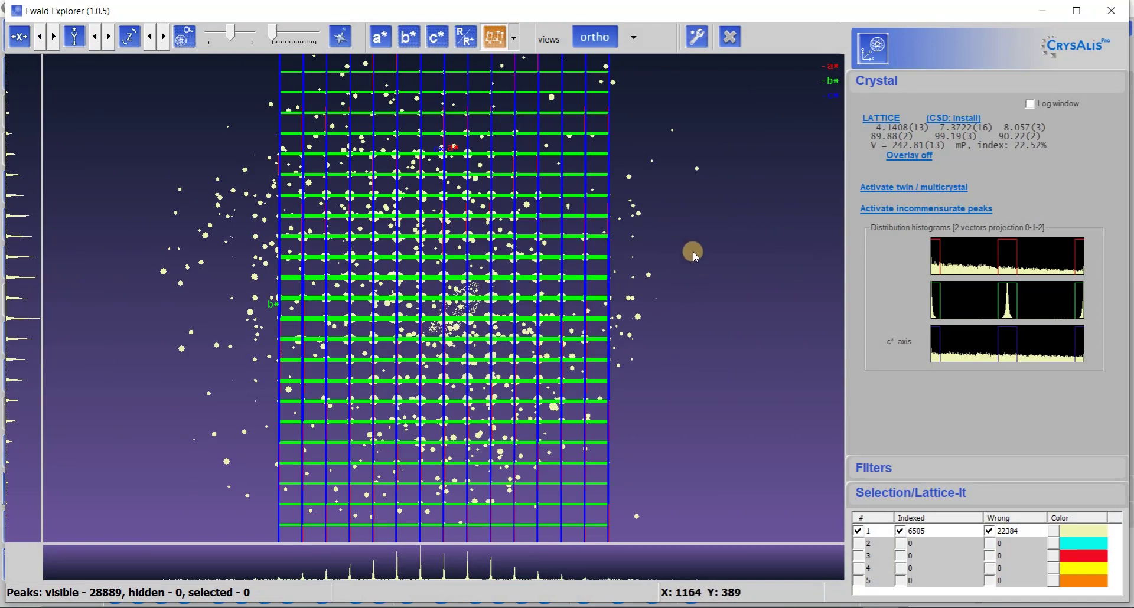
{"action": "scroll", "coordinate": [693, 250], "scroll_direction": "up", "scroll_amount": 2}
{"action": "scroll", "coordinate": [689, 242], "scroll_direction": "down", "scroll_amount": 4}
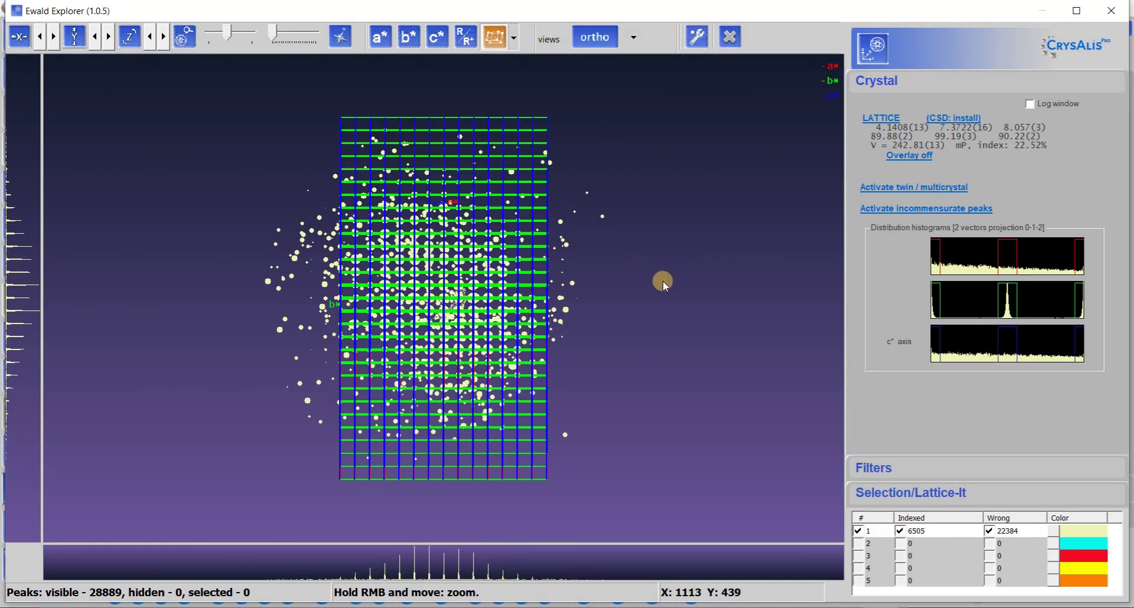
{"action": "left_click_drag", "start_coordinate": [663, 281], "coordinate": [666, 288]}
{"action": "left_click", "coordinate": [440, 42]}
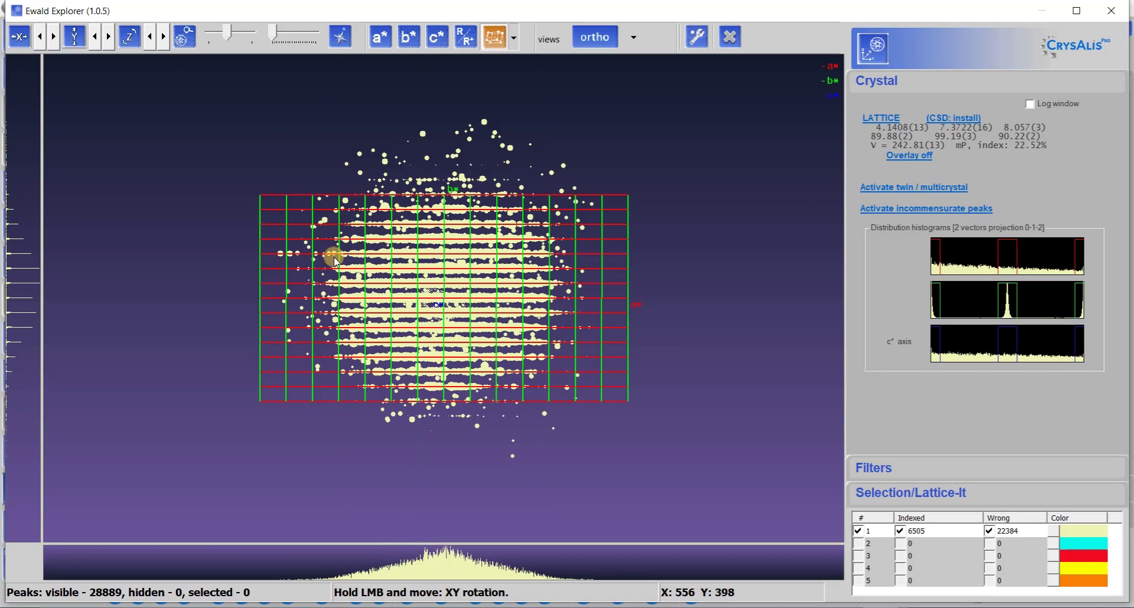
{"action": "left_click", "coordinate": [408, 41]}
{"action": "left_click", "coordinate": [381, 37]}
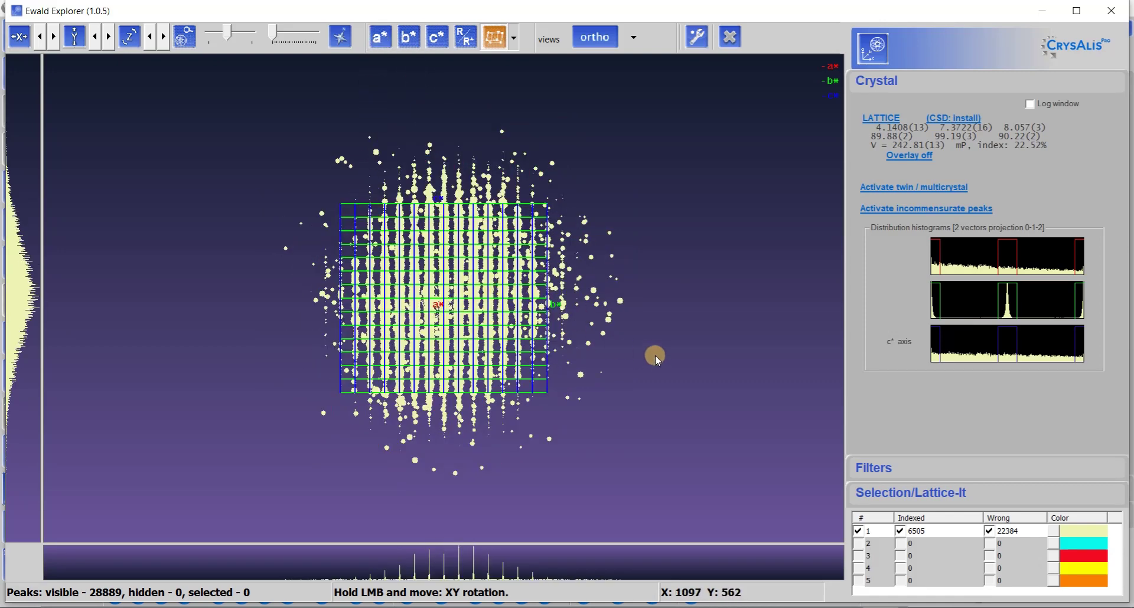
{"action": "scroll", "coordinate": [654, 349], "scroll_direction": "up", "scroll_amount": 5}
{"action": "scroll", "coordinate": [649, 339], "scroll_direction": "down", "scroll_amount": 5}
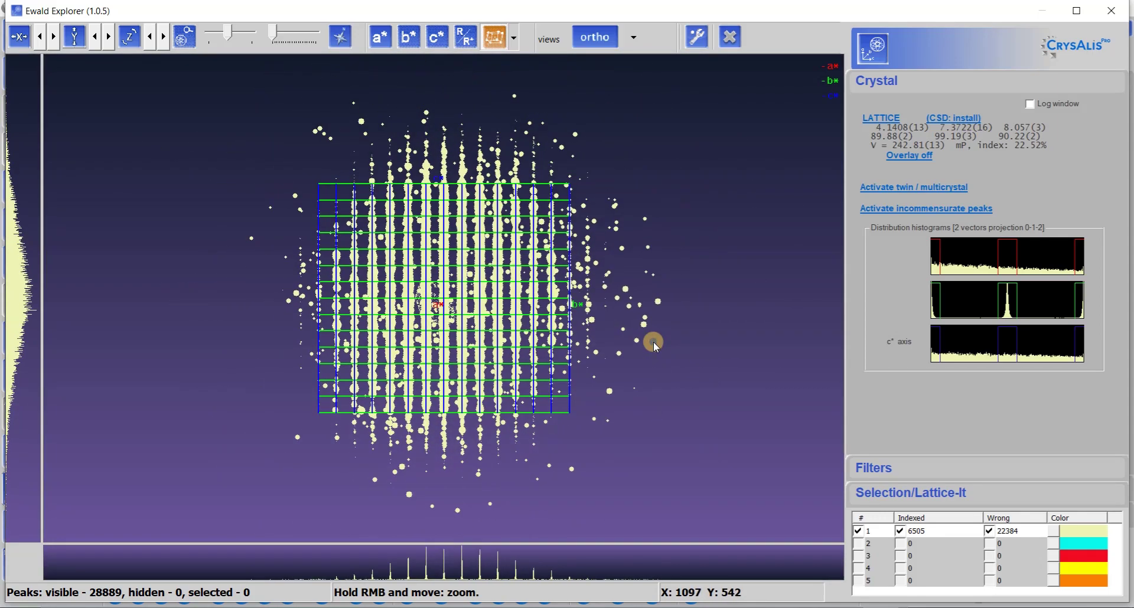
{"action": "scroll", "coordinate": [653, 341], "scroll_direction": "down", "scroll_amount": 1}
{"action": "scroll", "coordinate": [653, 342], "scroll_direction": "up", "scroll_amount": 1}
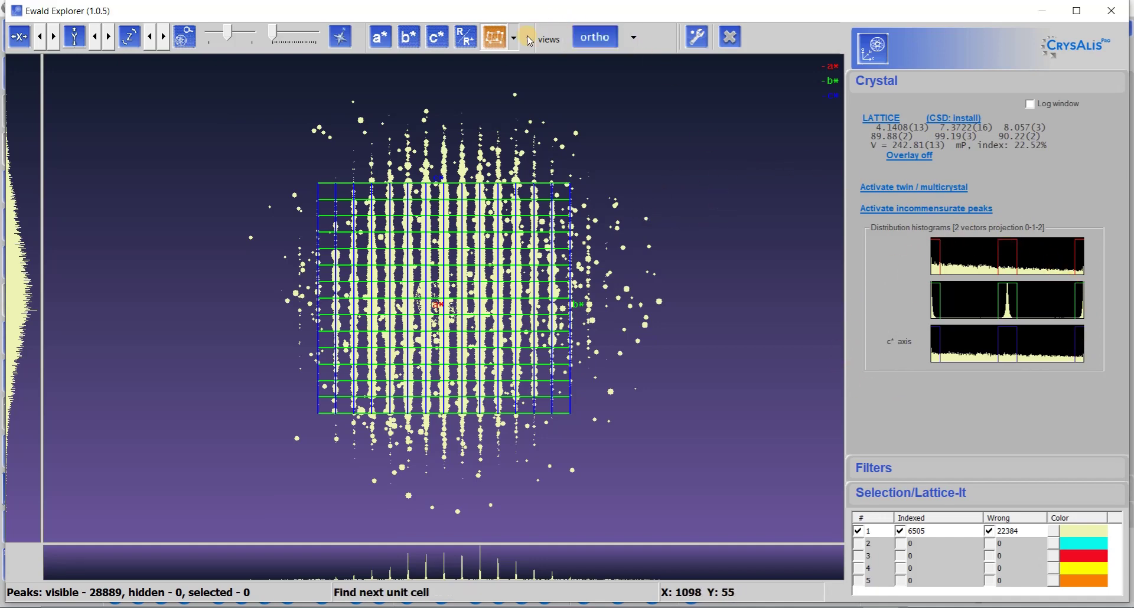
Run automatic unit cell finding in the shown peaks and inspect the new lattice along c* and b*.
{"action": "left_click", "coordinate": [885, 121]}
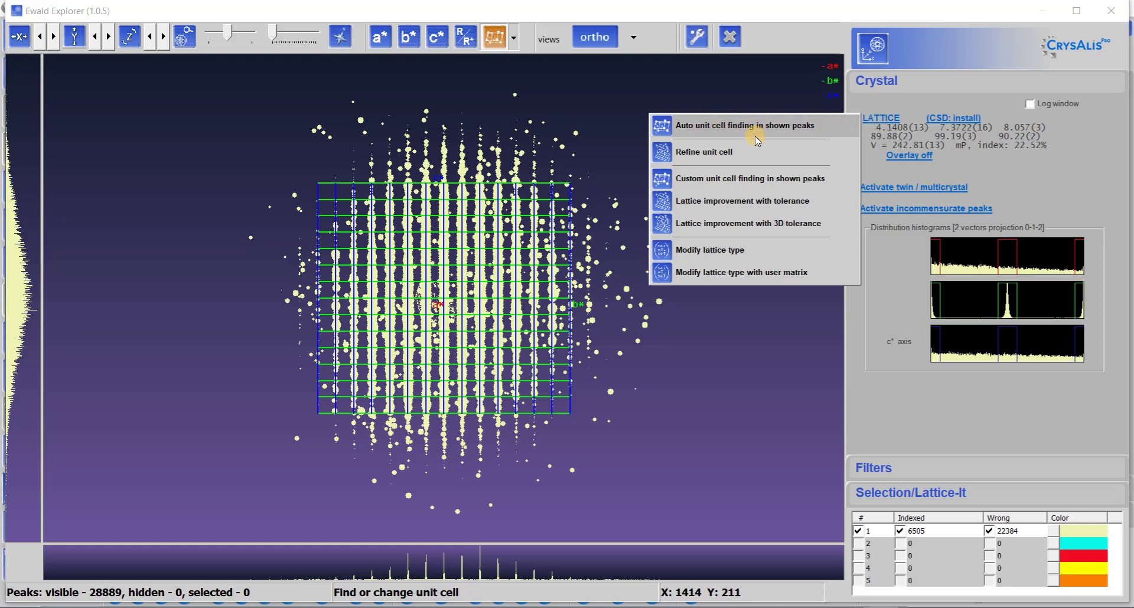
{"action": "left_click", "coordinate": [717, 126]}
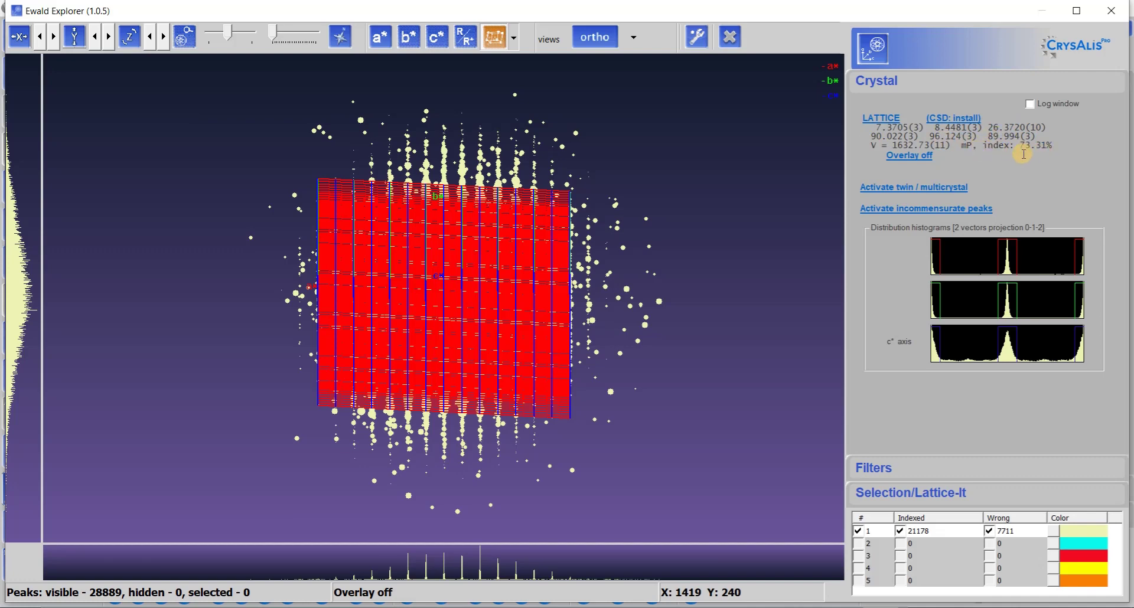
{"action": "left_click", "coordinate": [432, 40]}
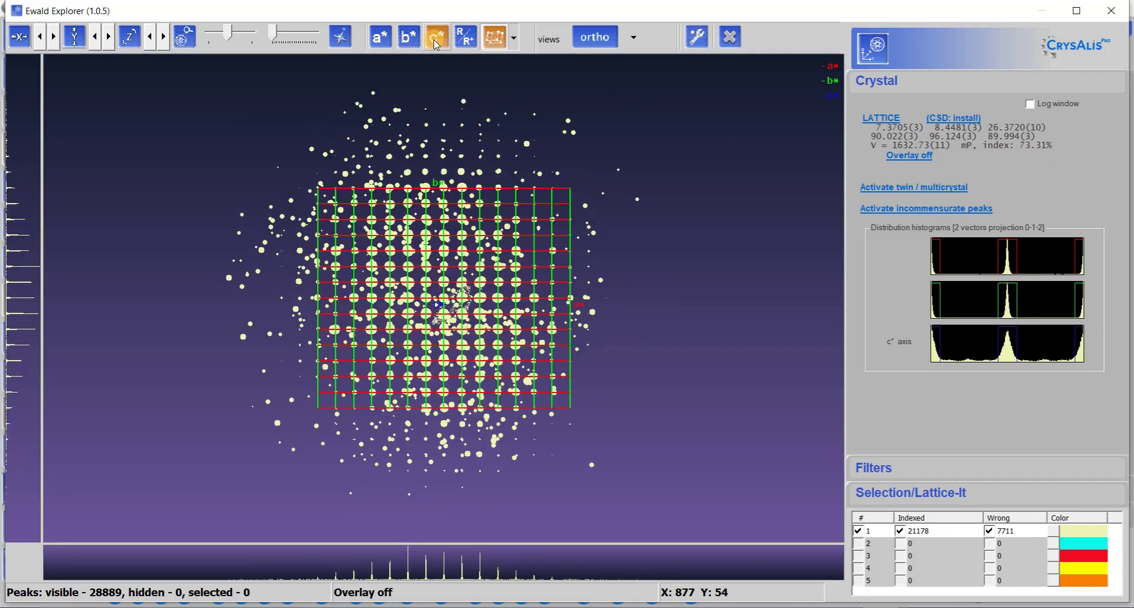
{"action": "left_click", "coordinate": [415, 42]}
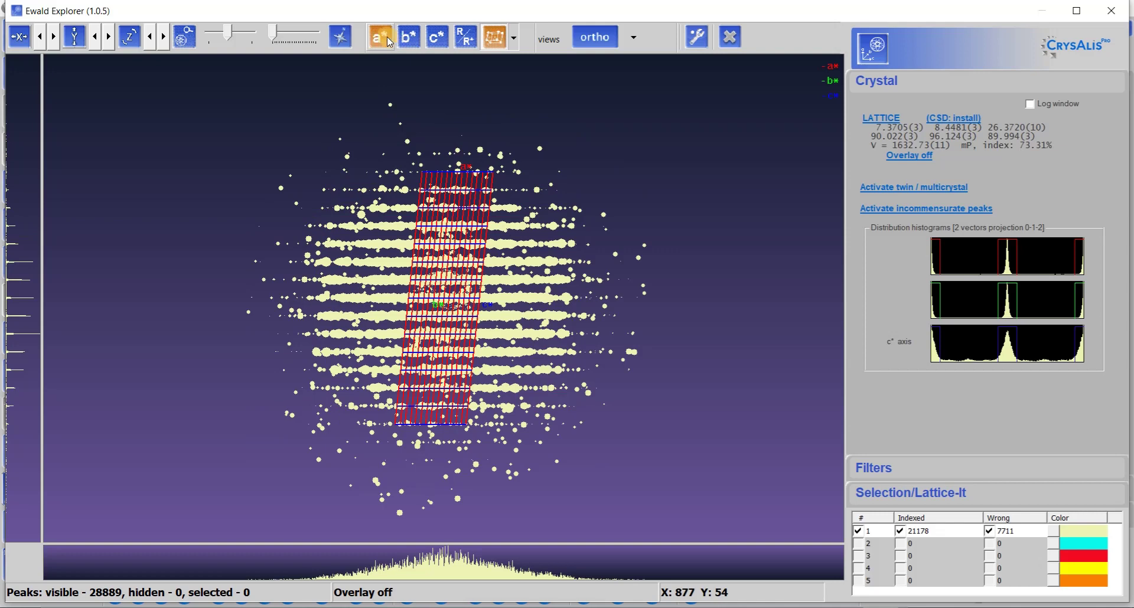
{"action": "left_click", "coordinate": [436, 39]}
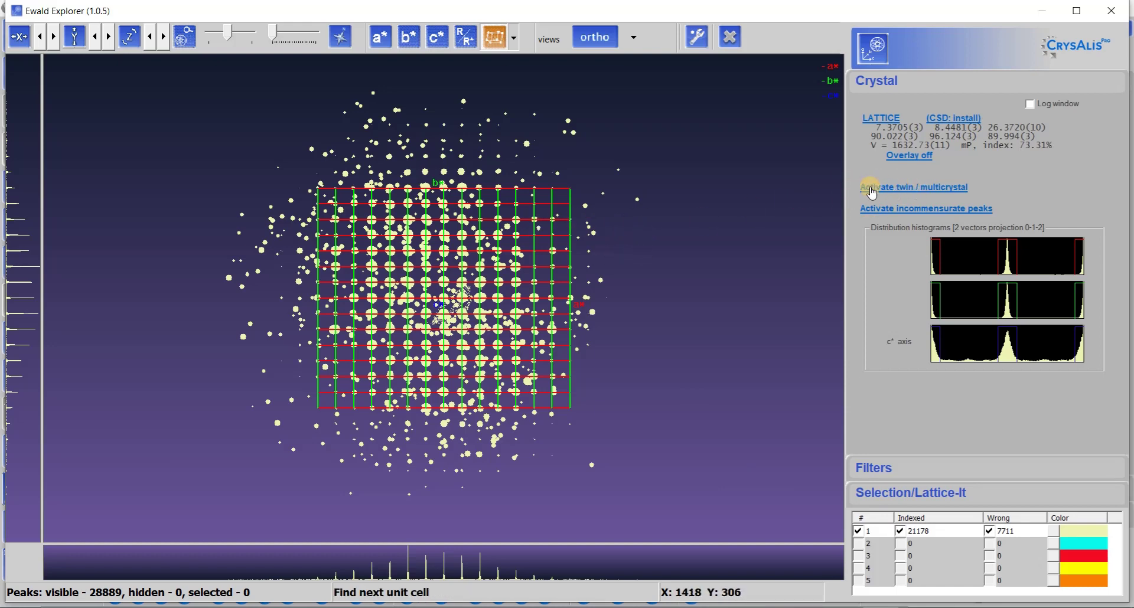
Activate twin/multicrystal handling by running automatic twin finding on the current lattice.
{"action": "left_click", "coordinate": [907, 192]}
{"action": "left_click", "coordinate": [816, 180]}
{"action": "left_click", "coordinate": [873, 186]}
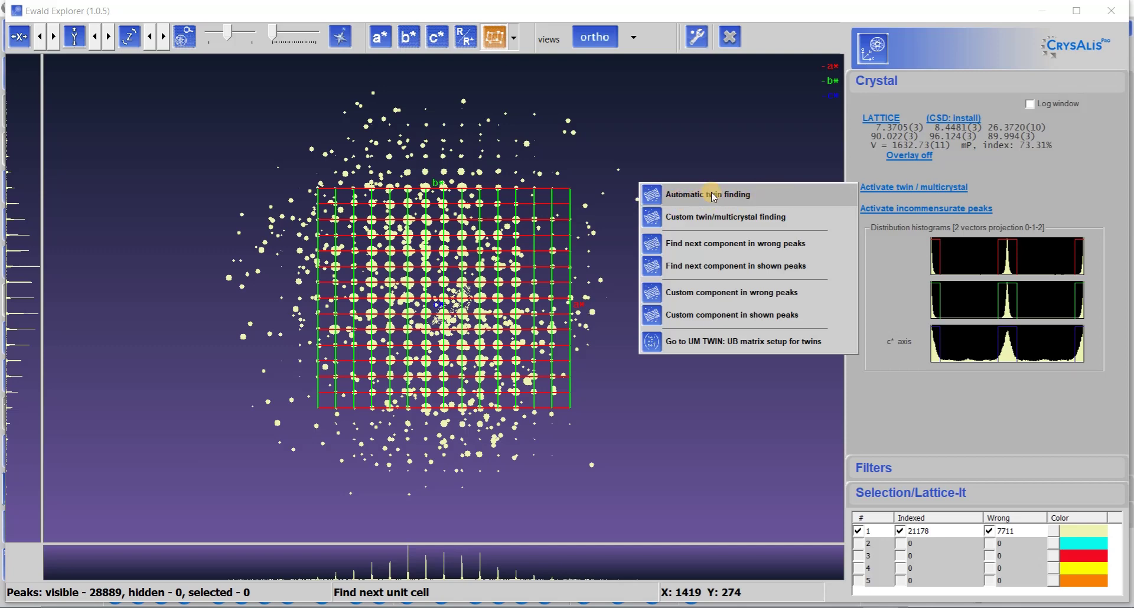
{"action": "left_click", "coordinate": [732, 195]}
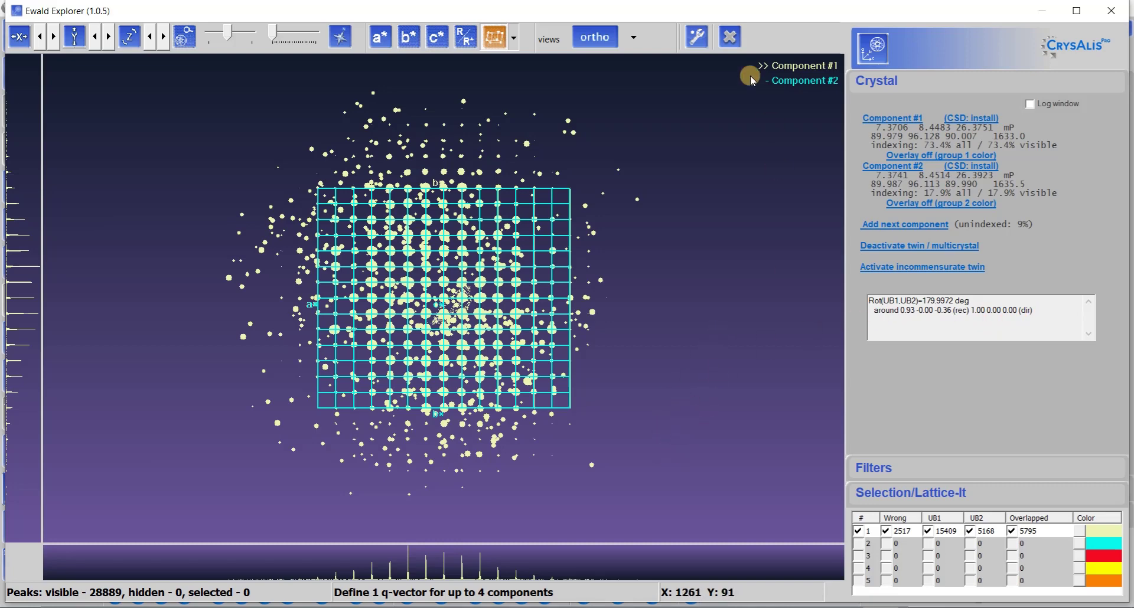
Hide the wrong peaks of group 1 in the Ewald explorer and delete all skip-flagged peaks from the peak table.
{"action": "left_click", "coordinate": [887, 532]}
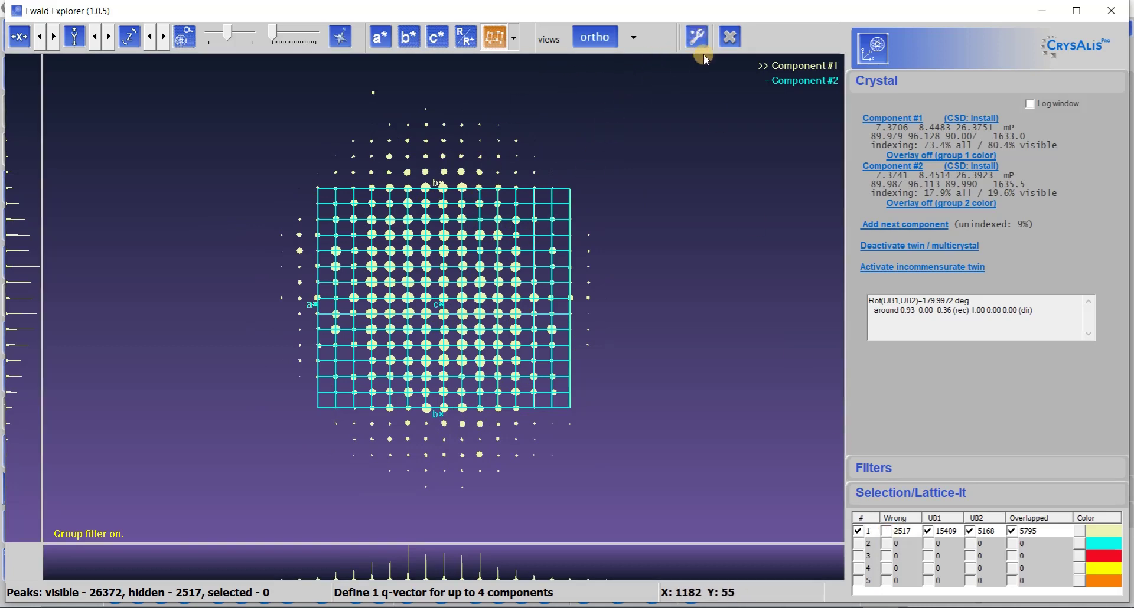
{"action": "left_click", "coordinate": [731, 37]}
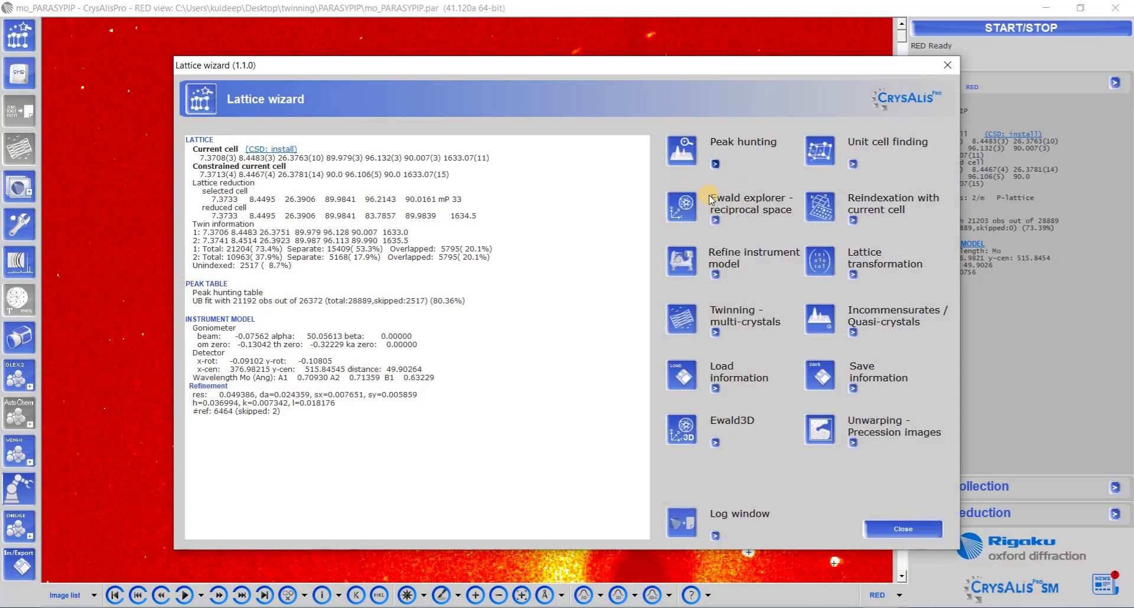
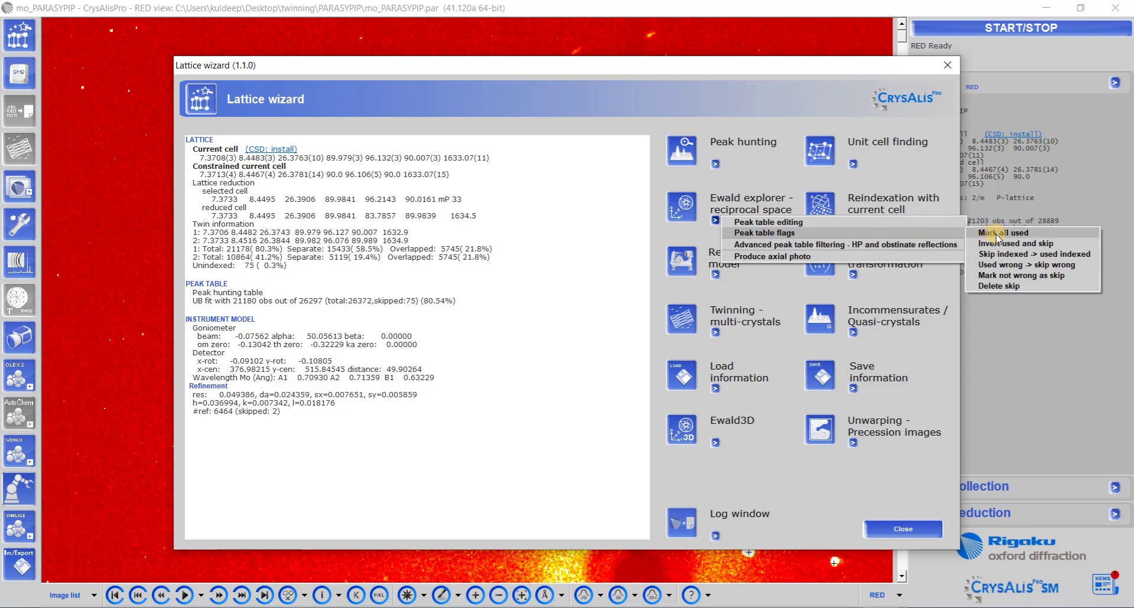
{"action": "left_click", "coordinate": [997, 286]}
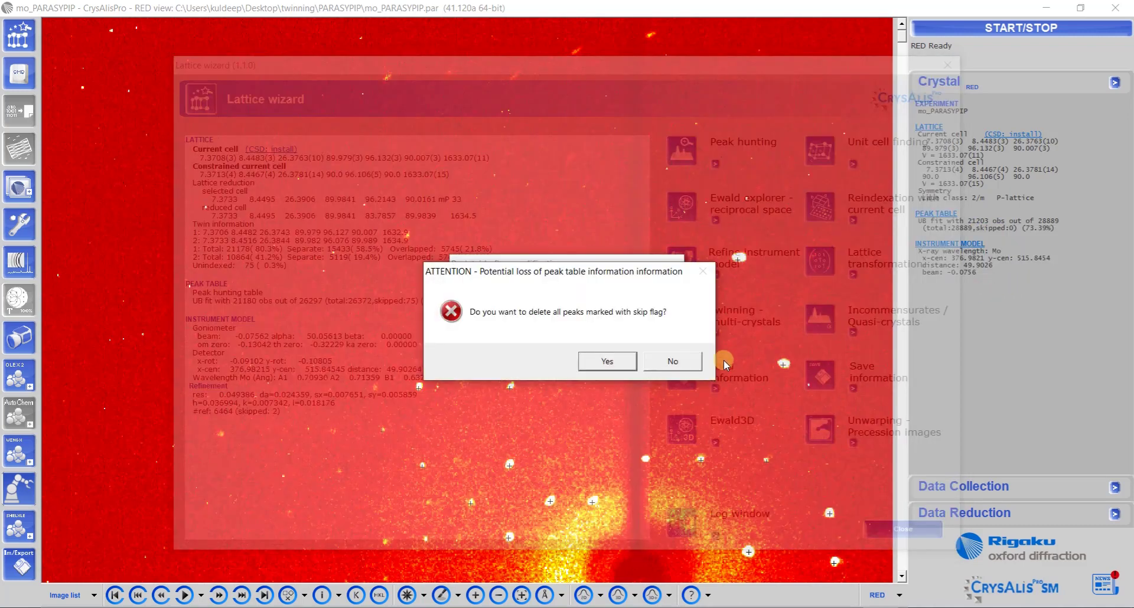
{"action": "left_click", "coordinate": [617, 361]}
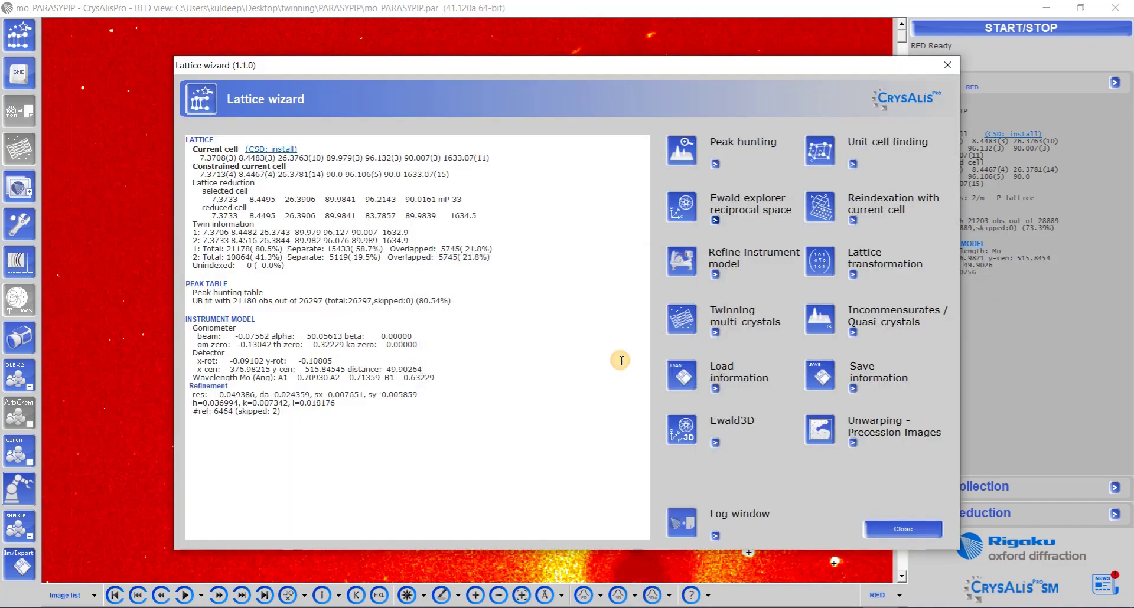
Repeat the peak cleanup by filtering out the remaining wrong peaks in the Ewald explorer and deleting the skipped ones.
{"action": "left_click", "coordinate": [679, 202]}
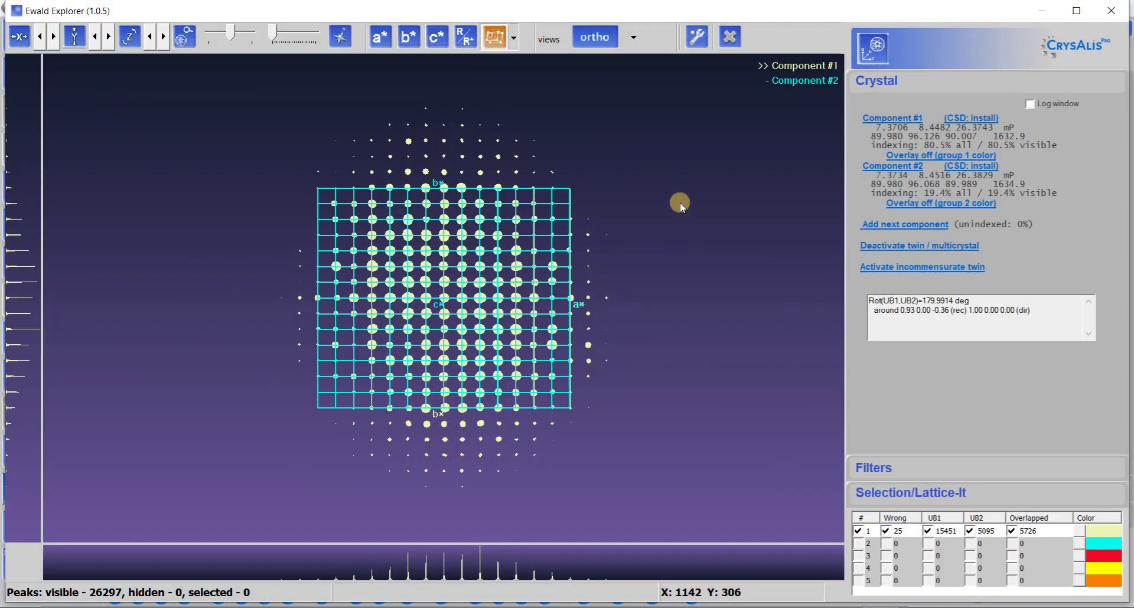
{"action": "left_click", "coordinate": [887, 532]}
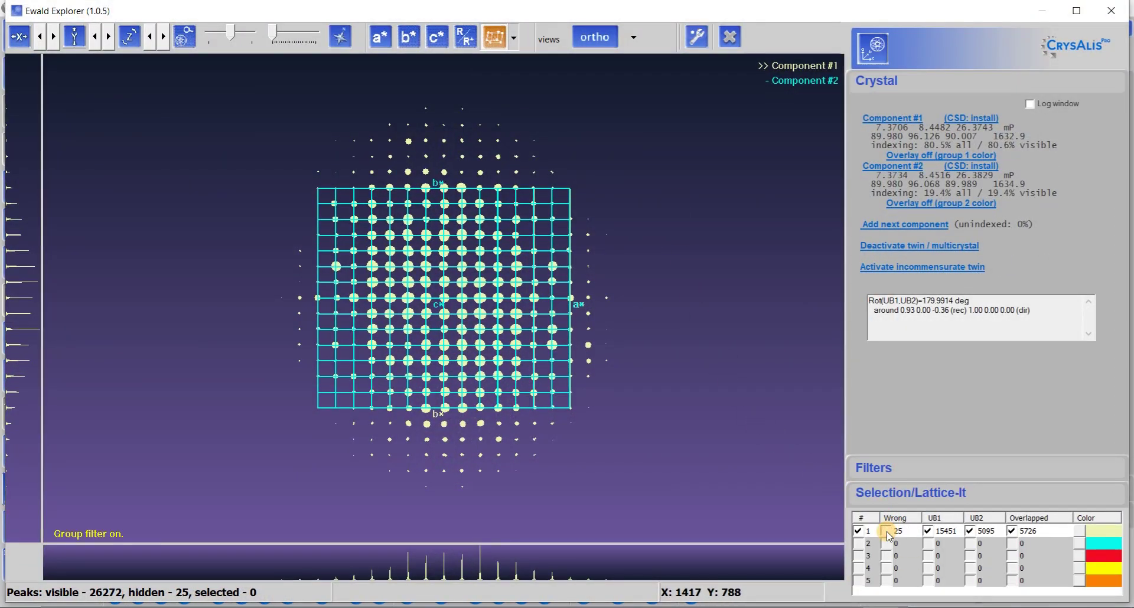
{"action": "left_click", "coordinate": [730, 39]}
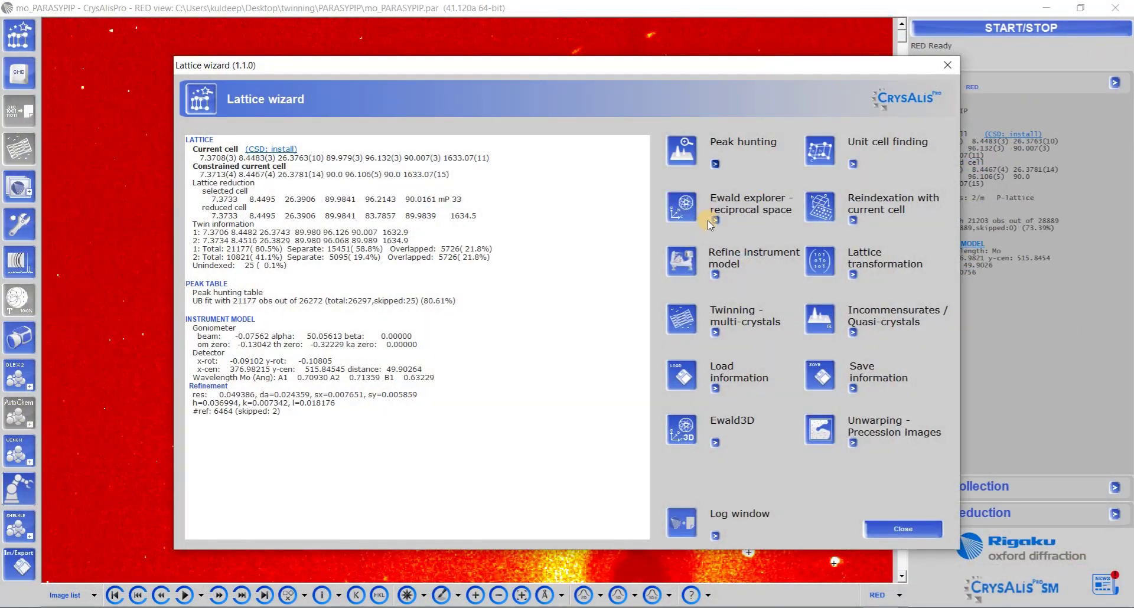
{"action": "left_click", "coordinate": [714, 221]}
{"action": "mouse_move", "coordinate": [841, 232]}
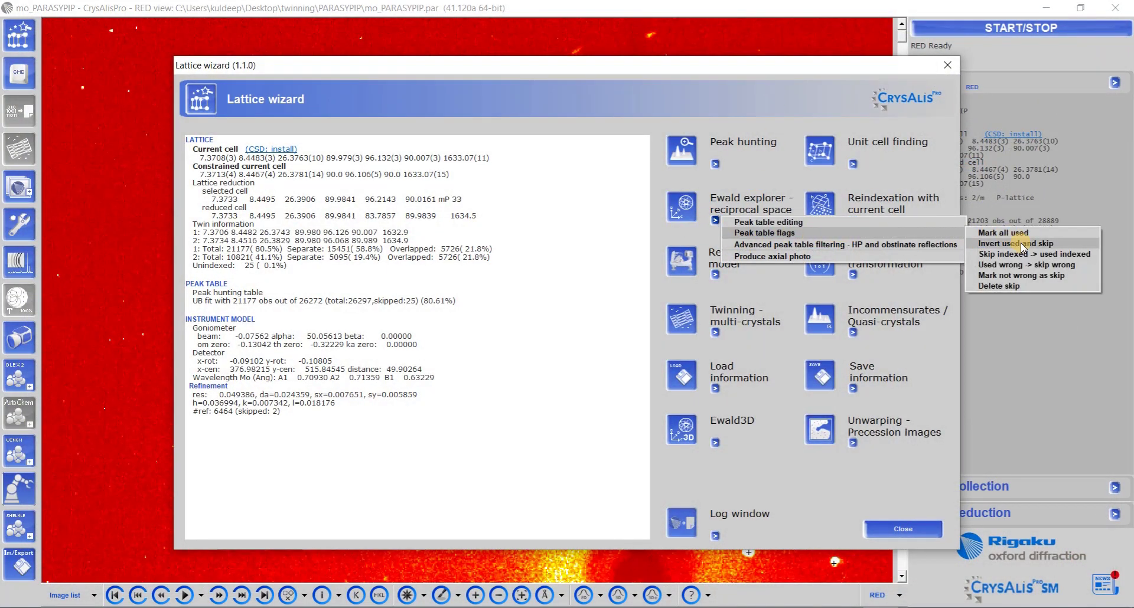
{"action": "left_click", "coordinate": [1027, 287]}
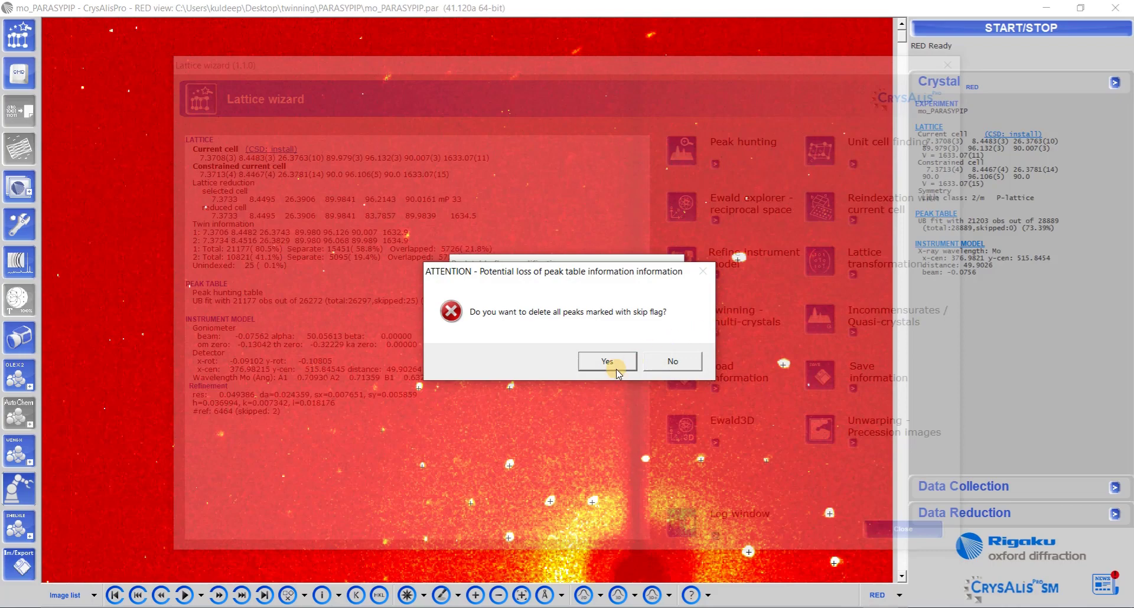
{"action": "left_click", "coordinate": [607, 361]}
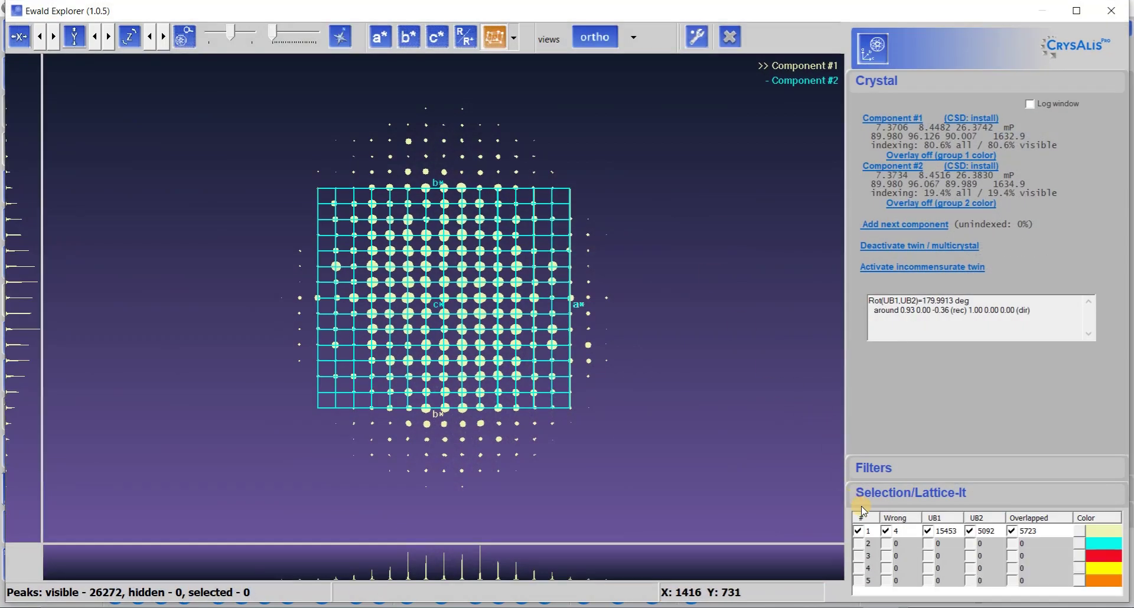
Hide the last wrong peaks of group 1, leave the Ewald explorer and delete the peaks marked with the skip flag.
{"action": "left_click", "coordinate": [886, 530]}
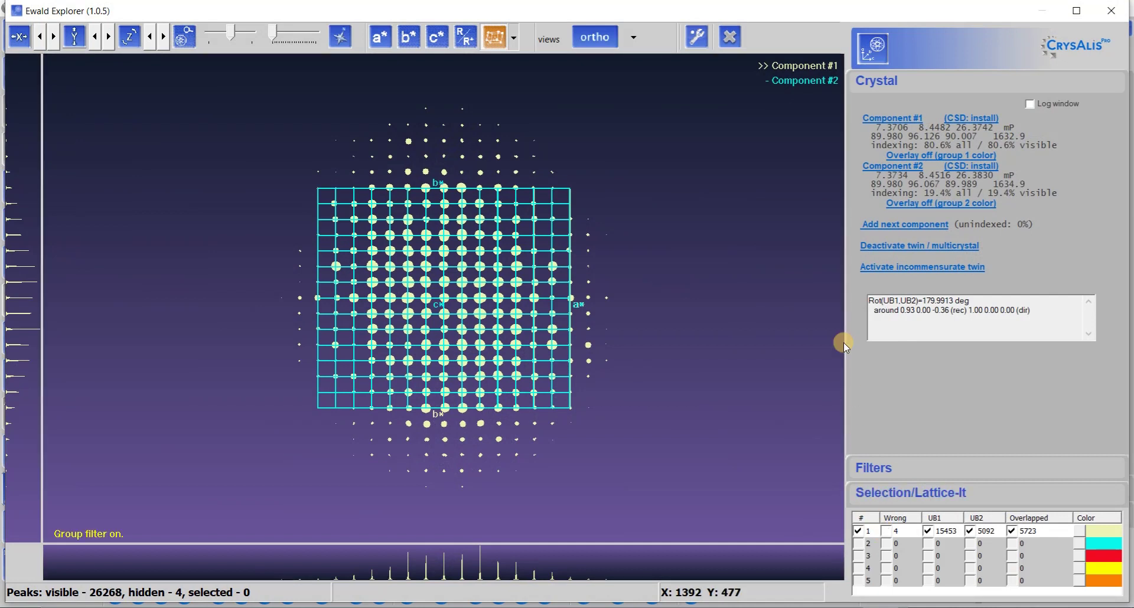
{"action": "left_click", "coordinate": [729, 39]}
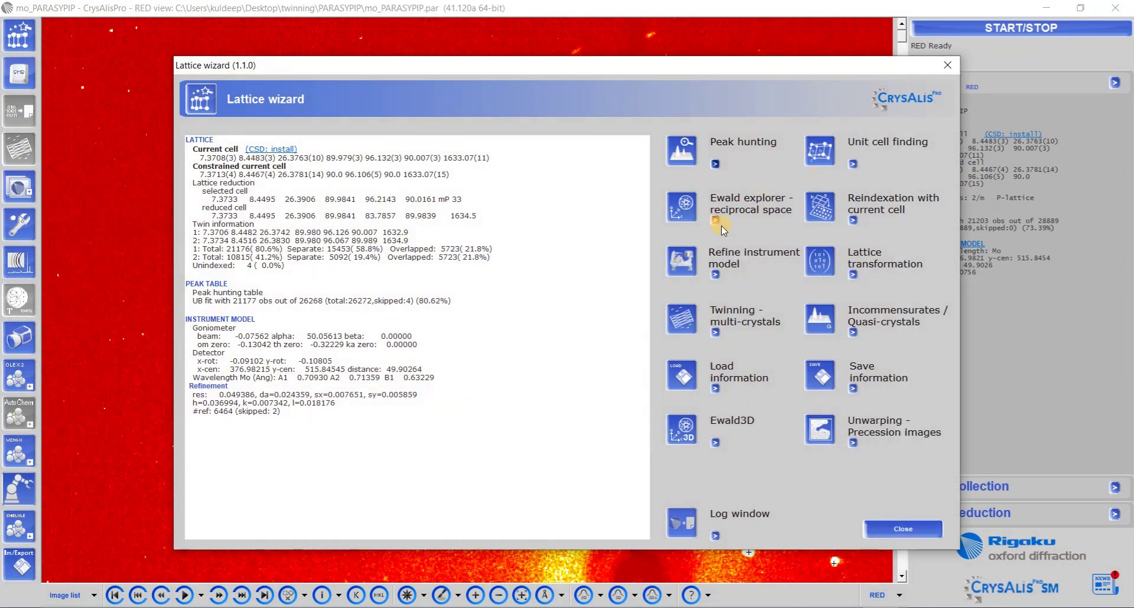
{"action": "left_click", "coordinate": [715, 218]}
{"action": "mouse_move", "coordinate": [830, 232]}
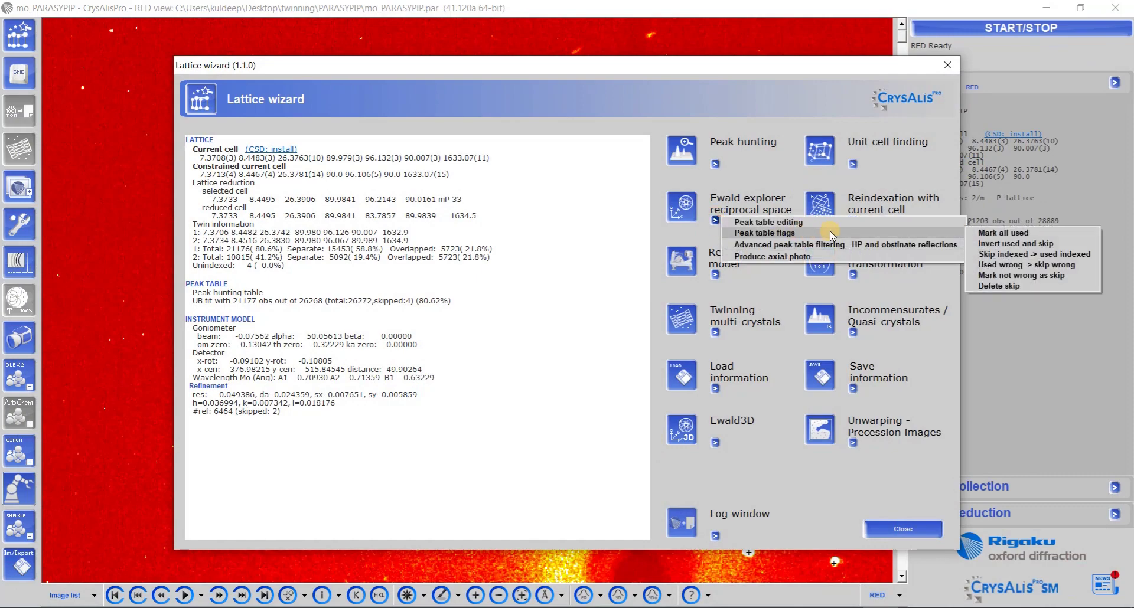
{"action": "left_click", "coordinate": [1024, 289]}
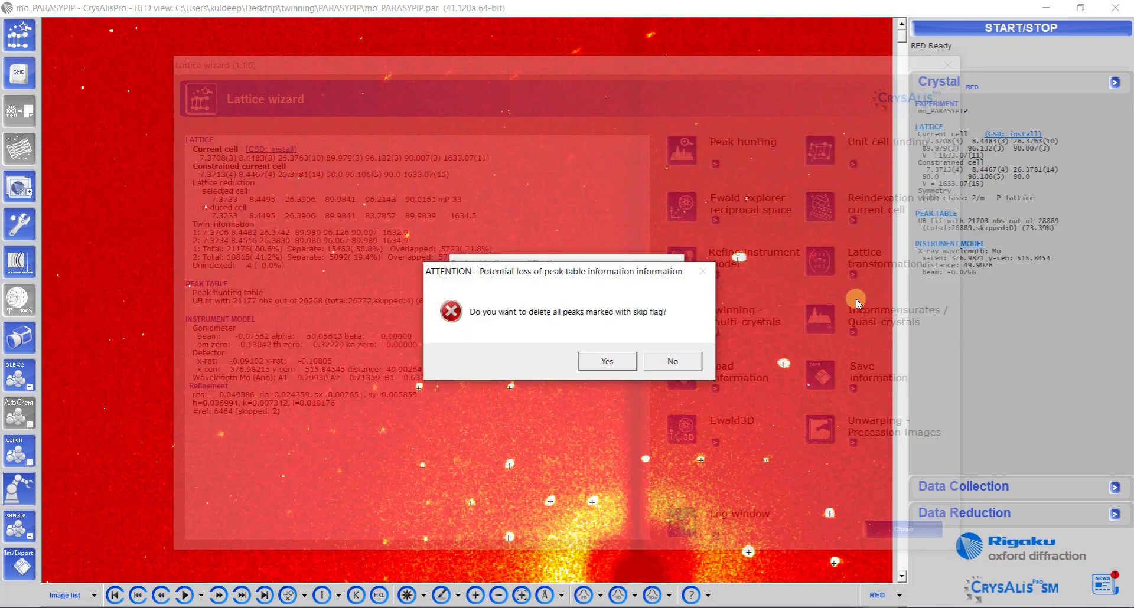
{"action": "left_click", "coordinate": [611, 361]}
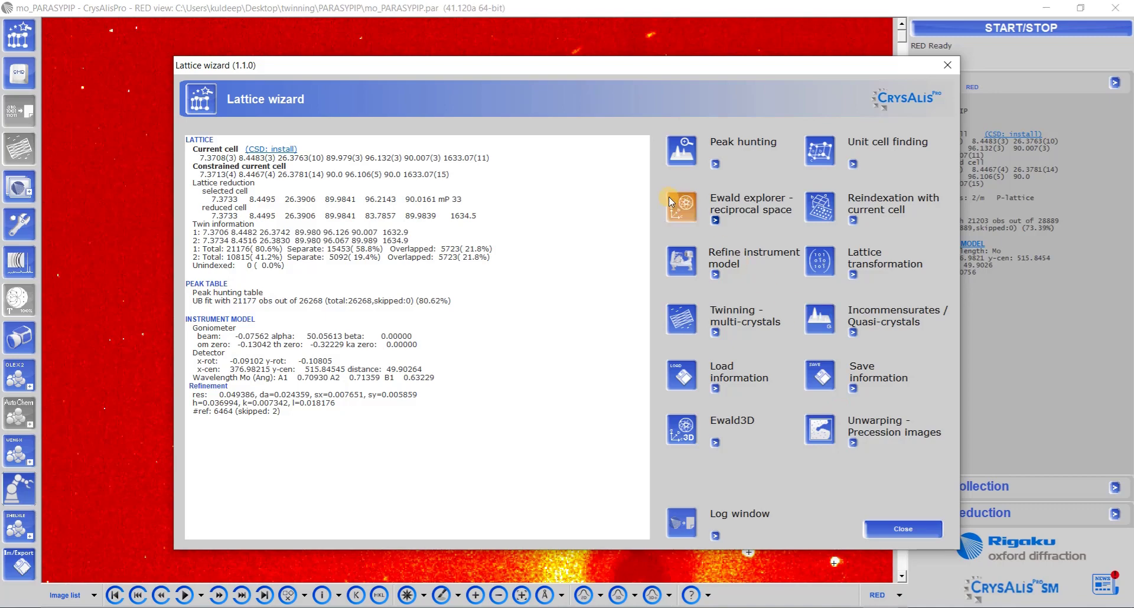
Reopen the Ewald explorer and inspect the two overlaid component lattices along c*, b* and a*.
{"action": "left_click", "coordinate": [682, 207]}
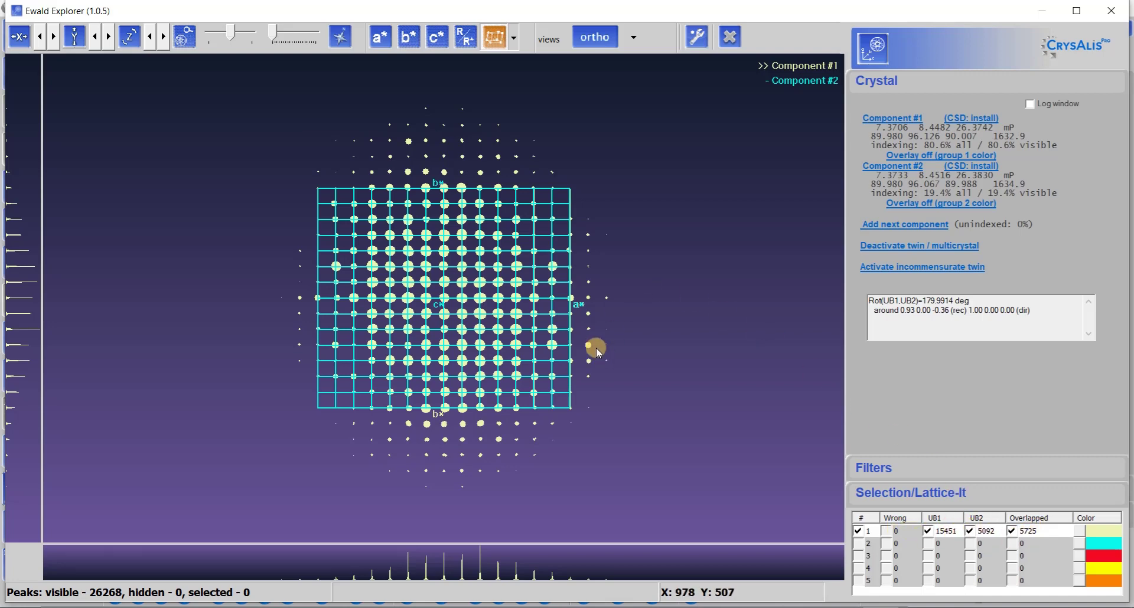
{"action": "left_click", "coordinate": [438, 39]}
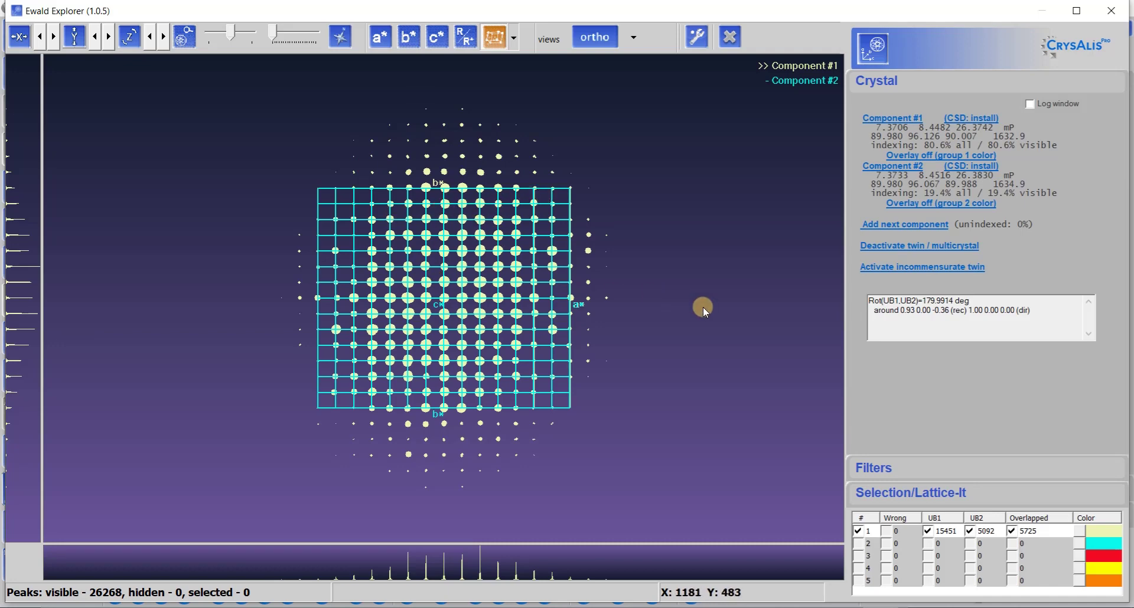
{"action": "scroll", "coordinate": [702, 307], "scroll_direction": "up", "scroll_amount": 3}
{"action": "scroll", "coordinate": [703, 298], "scroll_direction": "up", "scroll_amount": 1}
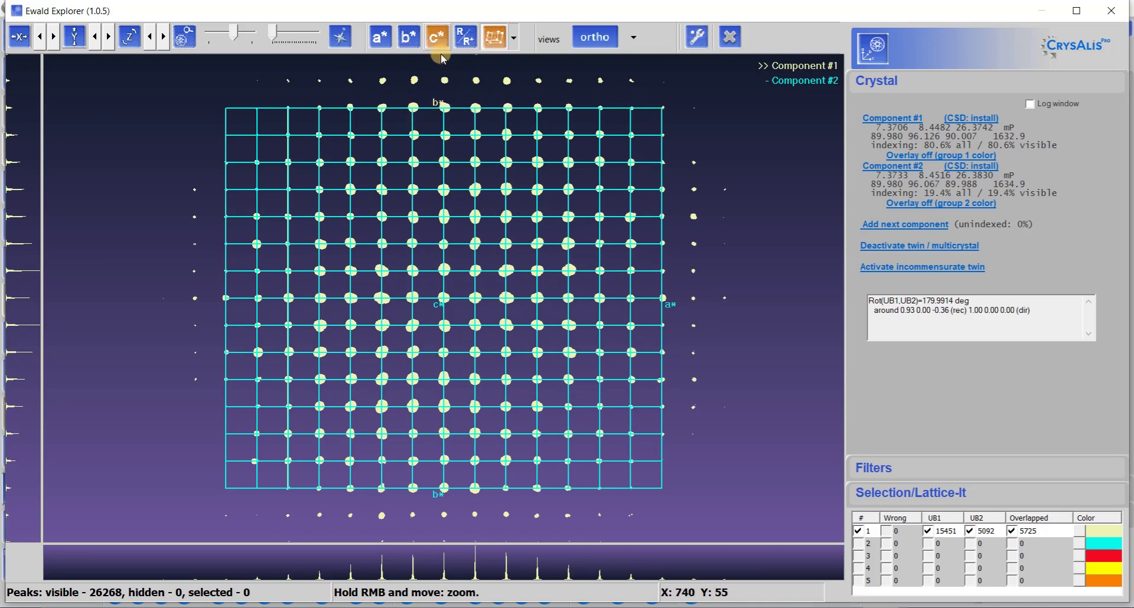
{"action": "left_click", "coordinate": [408, 38]}
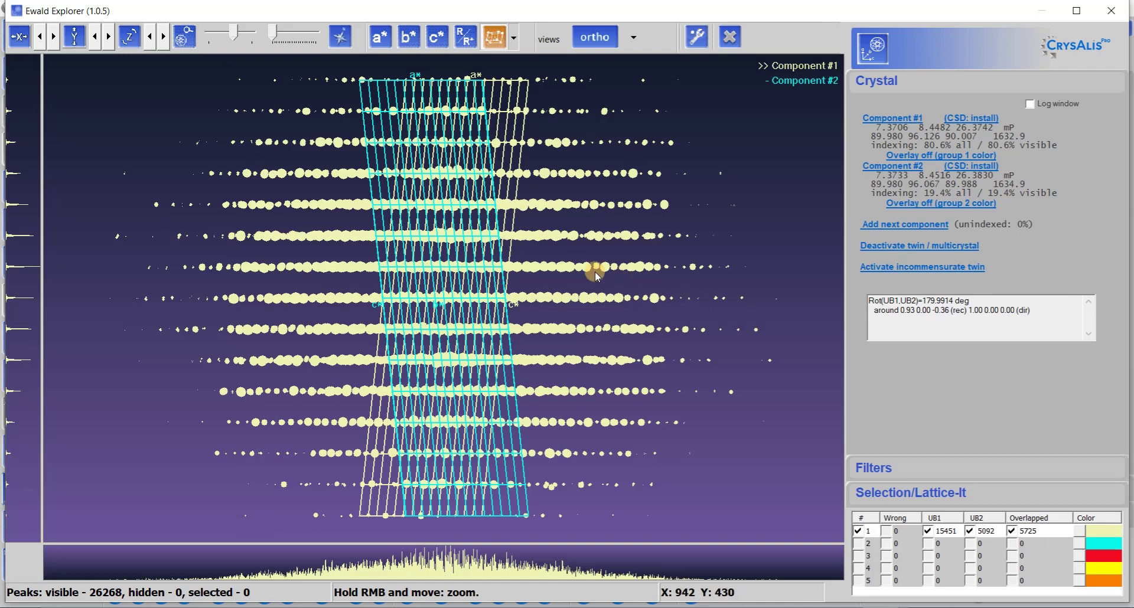
{"action": "left_click", "coordinate": [381, 37]}
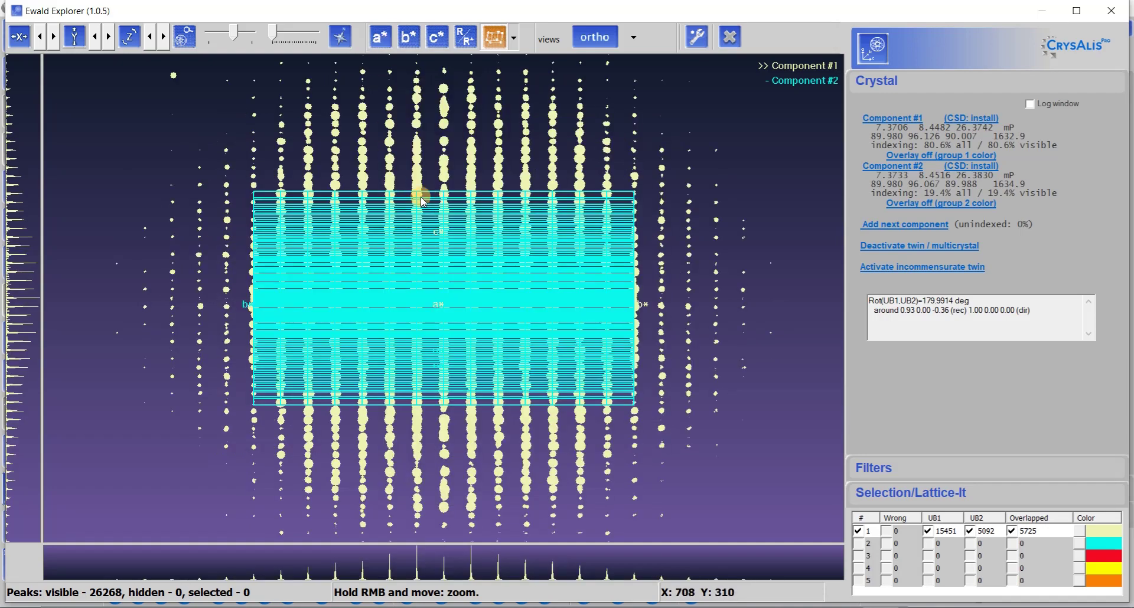
{"action": "left_click", "coordinate": [407, 38]}
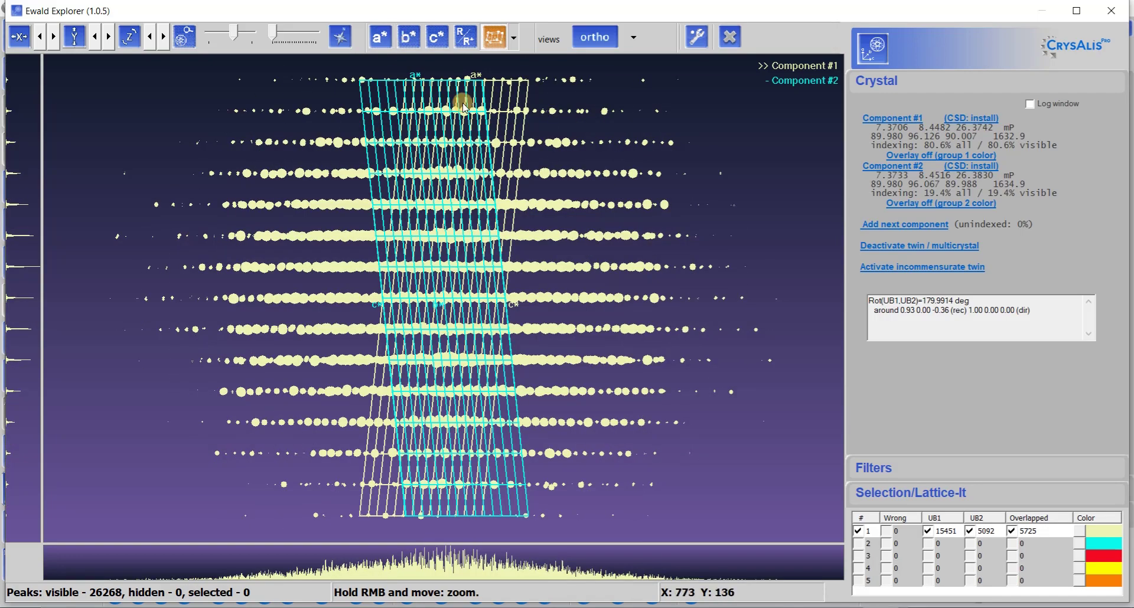
{"action": "left_click", "coordinate": [444, 38]}
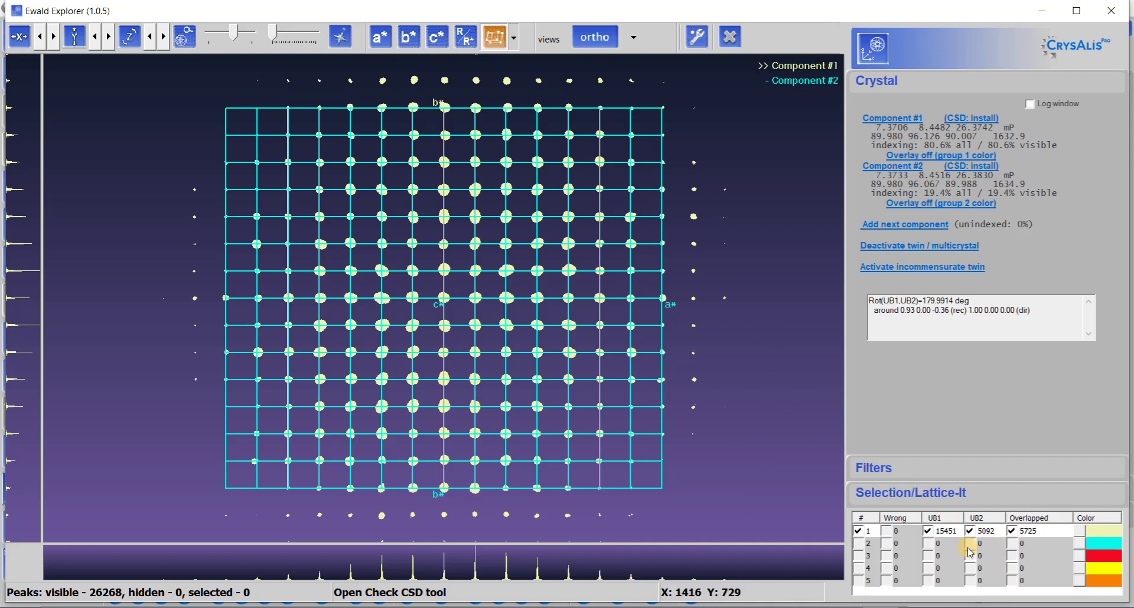
Hide the UB1, UB2 and overlapped peaks of group 1 and switch off the lattice overlays of both components.
{"action": "left_click", "coordinate": [928, 533]}
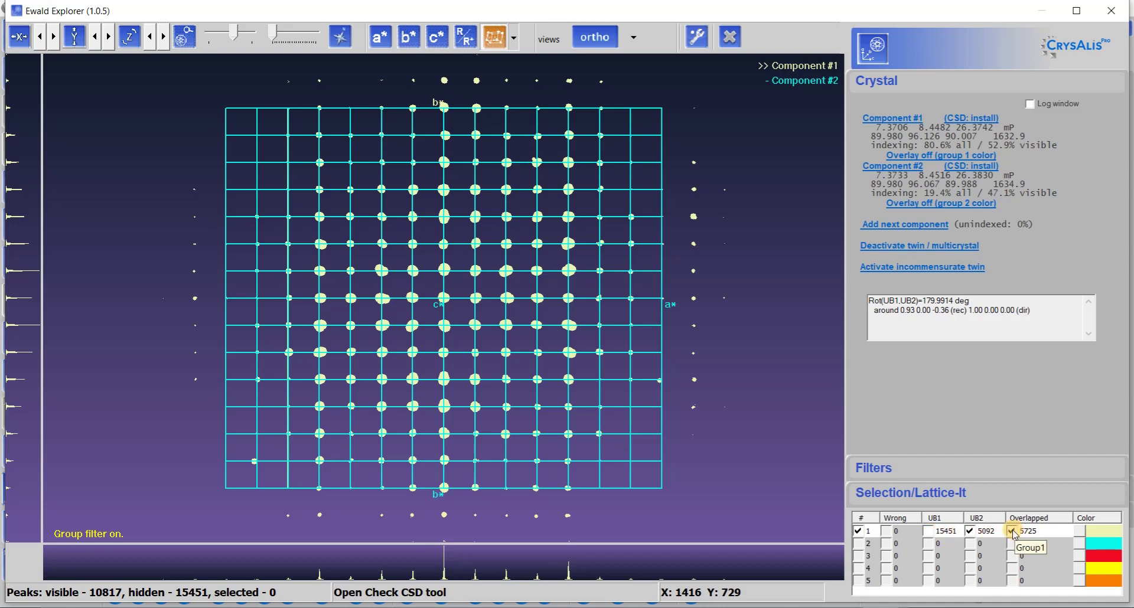
{"action": "left_click", "coordinate": [971, 532]}
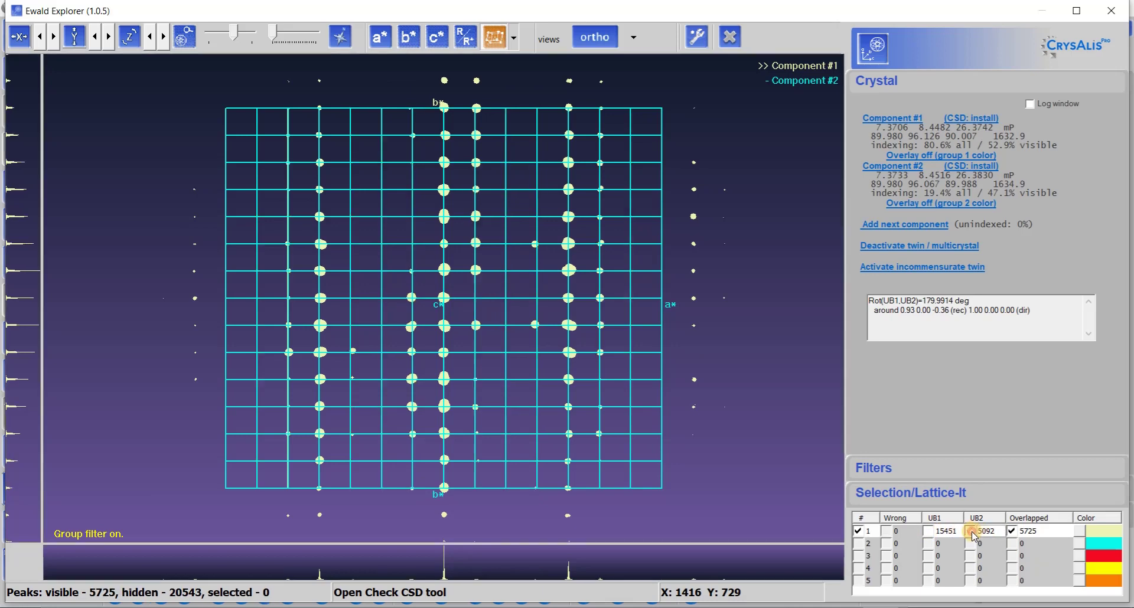
{"action": "left_click", "coordinate": [1011, 530]}
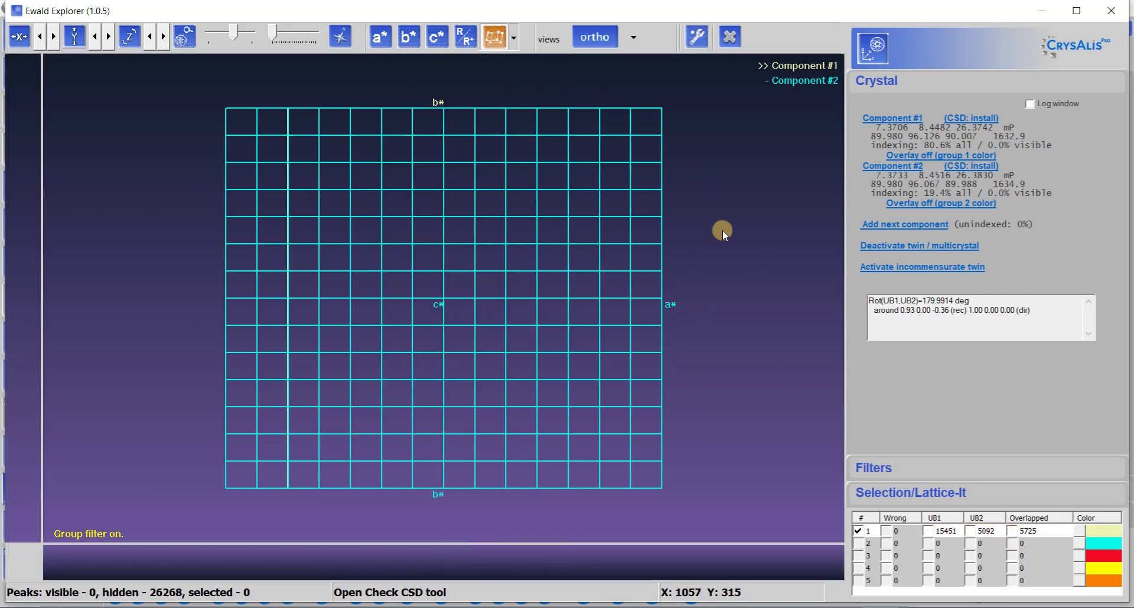
{"action": "left_click", "coordinate": [495, 37]}
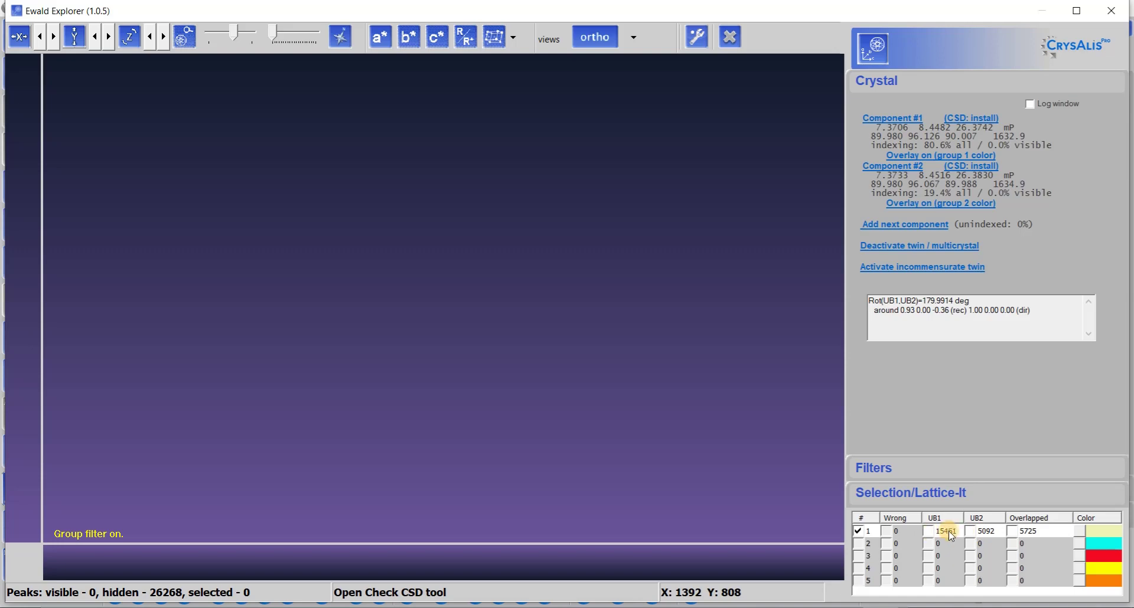
Show the UB2 peaks of group 1 alone, and restore the overlapped and UB1 peaks to the view.
{"action": "left_click", "coordinate": [972, 533]}
{"action": "left_click", "coordinate": [971, 531]}
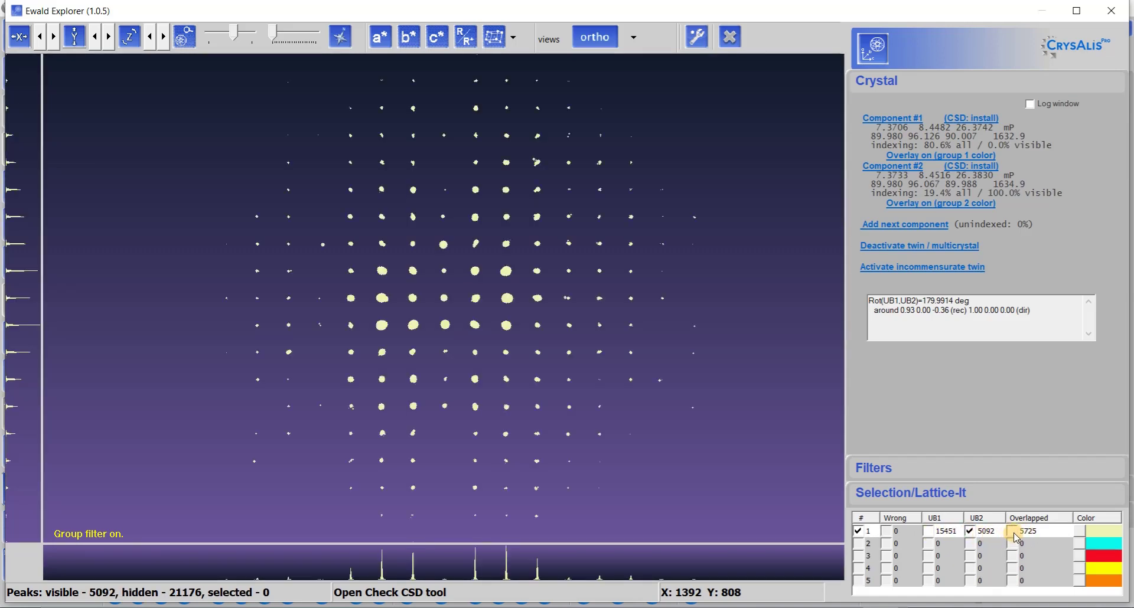
{"action": "left_click", "coordinate": [1012, 531]}
{"action": "left_click", "coordinate": [928, 531]}
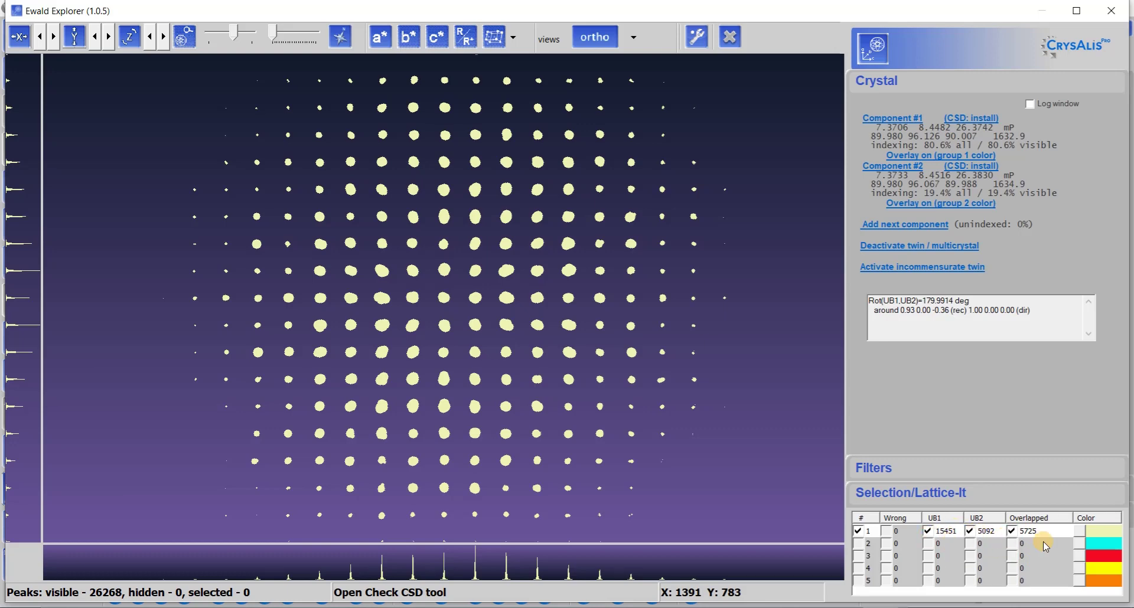
Try to move the UB2 peaks of group 1 to Group2 by hiding them and moving the hidden peaks.
{"action": "left_click", "coordinate": [968, 531]}
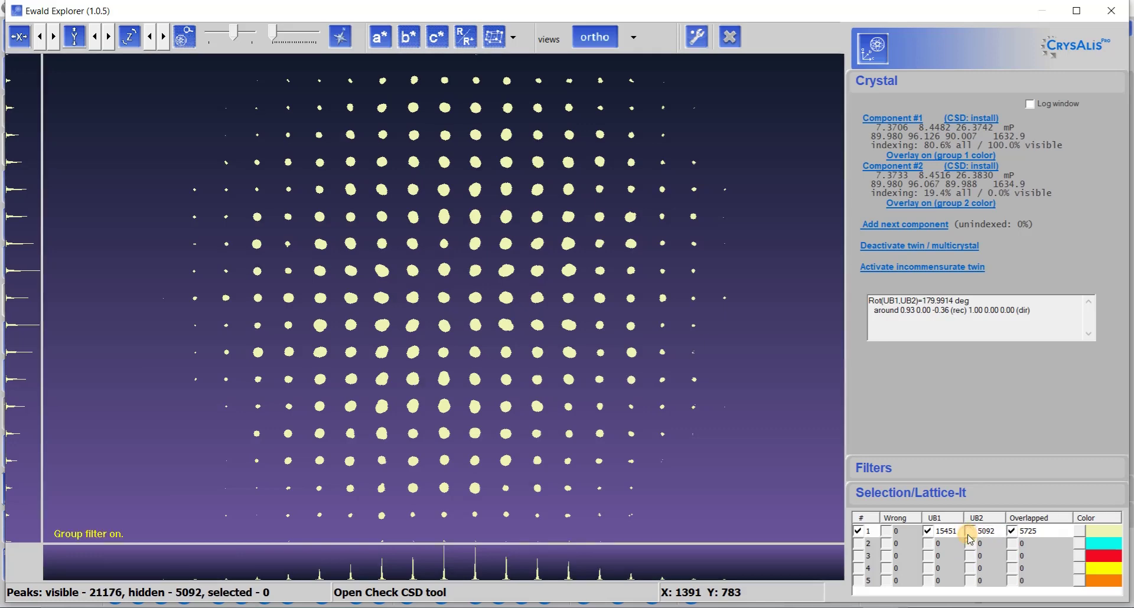
{"action": "left_click", "coordinate": [878, 470]}
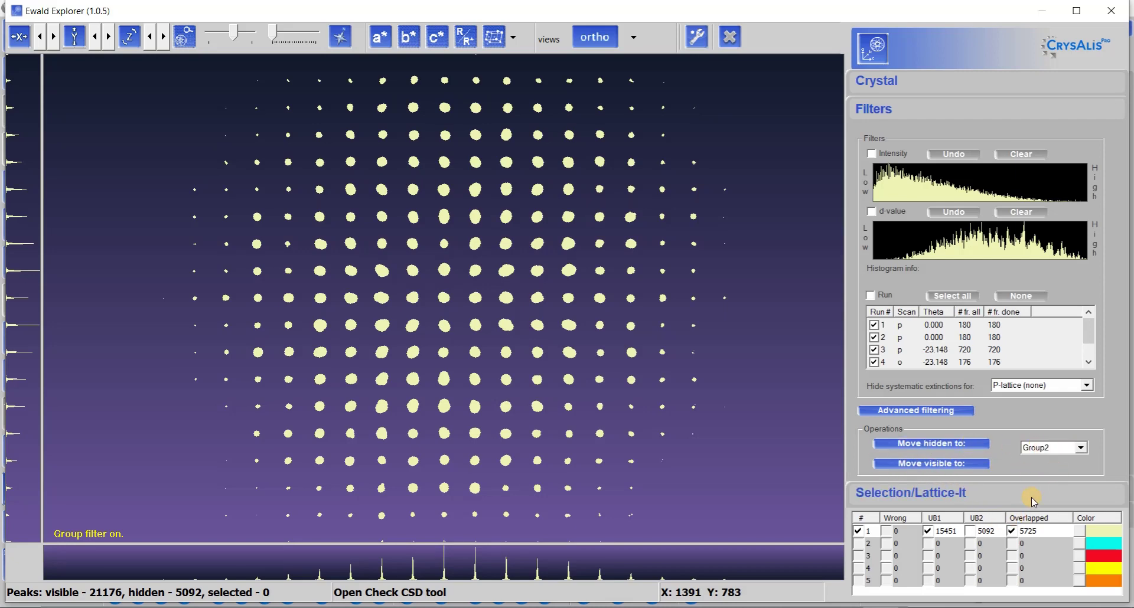
{"action": "left_click", "coordinate": [961, 445]}
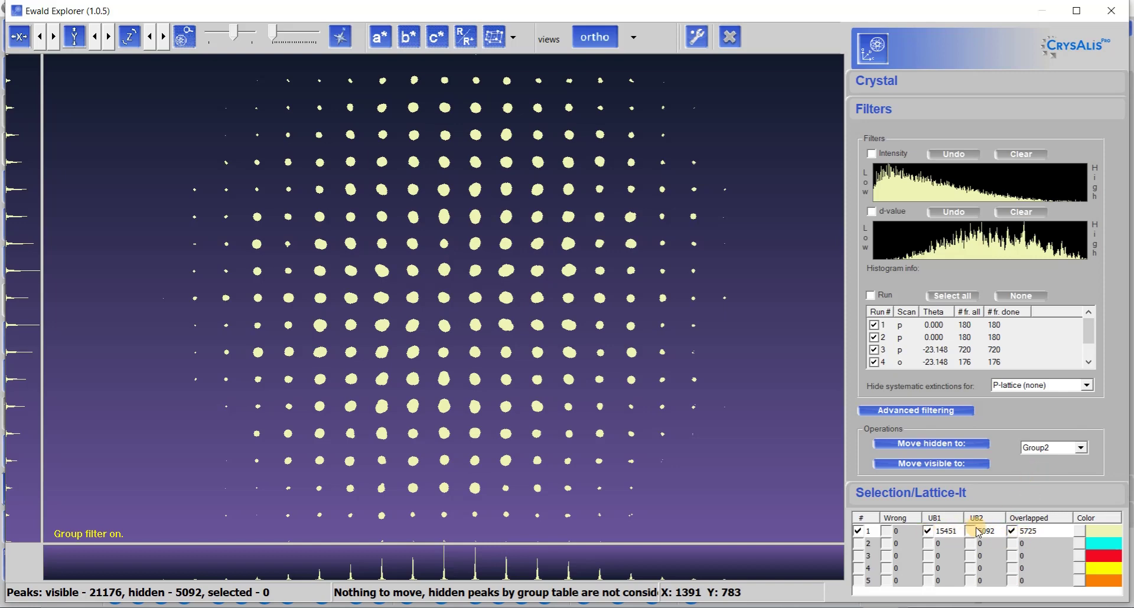
Display only the UB2 peaks of group 1 and move the visible peaks to Group2.
{"action": "left_click", "coordinate": [928, 531]}
{"action": "left_click", "coordinate": [1012, 532]}
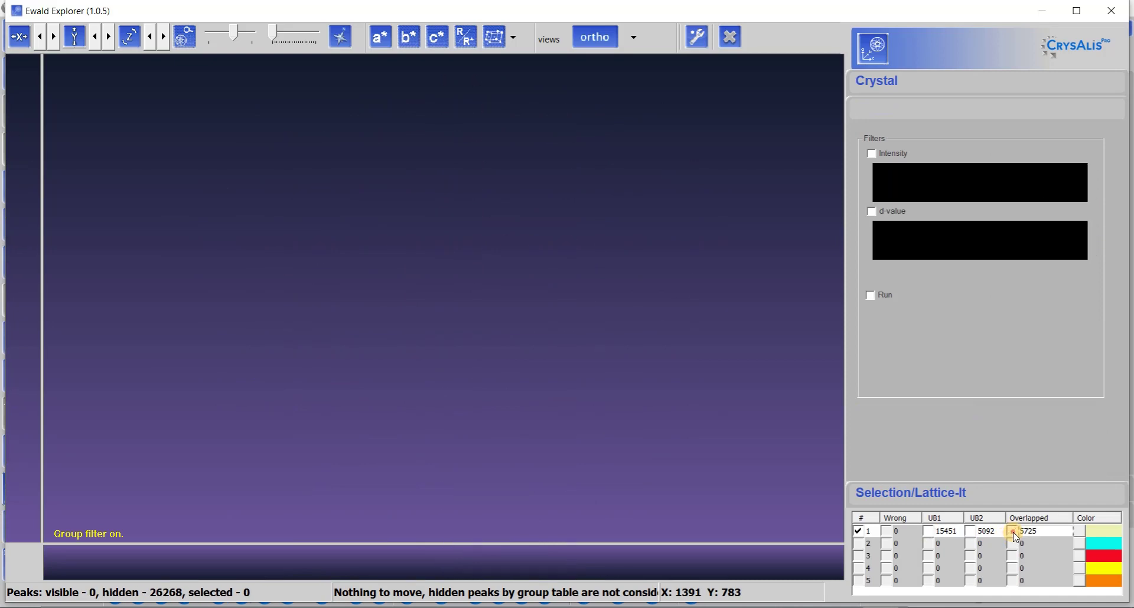
{"action": "left_click", "coordinate": [969, 530]}
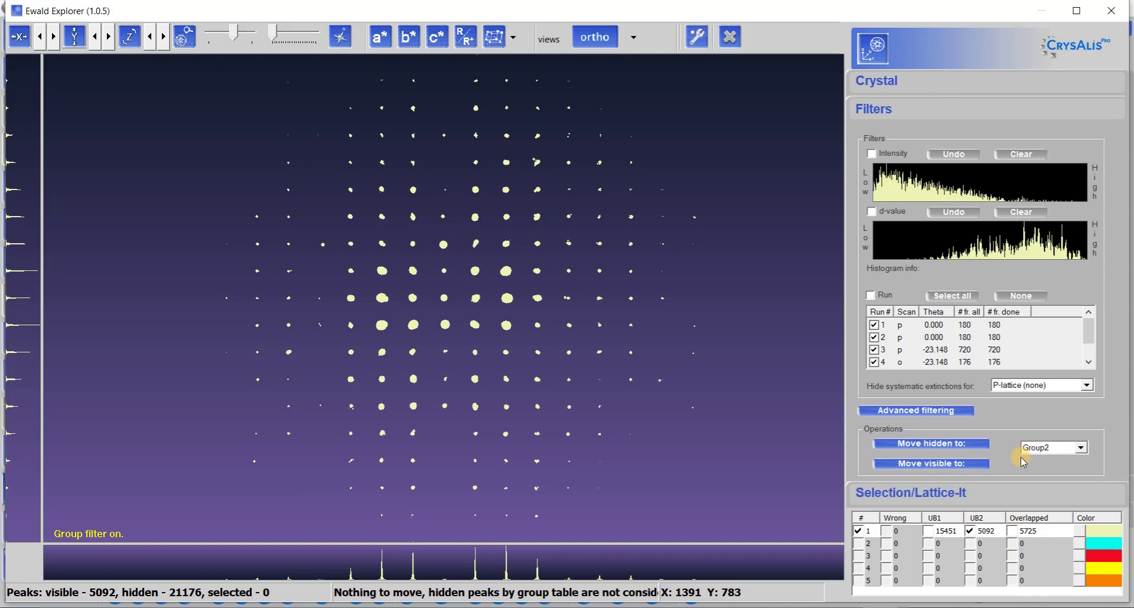
{"action": "left_click", "coordinate": [964, 464]}
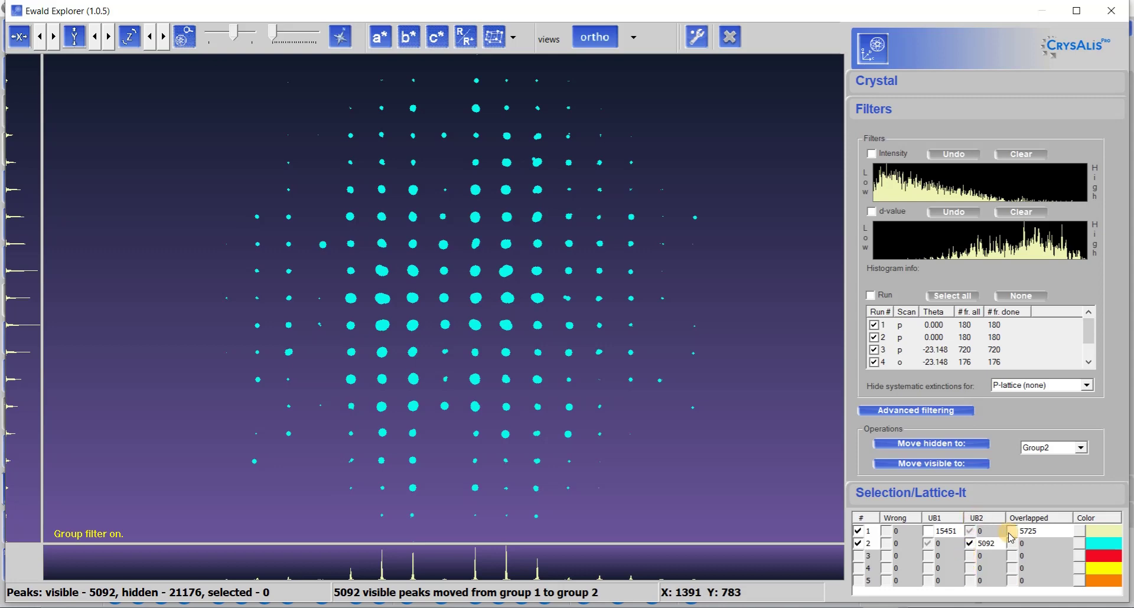
Hide group 2, display only the overlapped peaks of group 1 and move the visible peaks to Group3.
{"action": "left_click", "coordinate": [859, 543]}
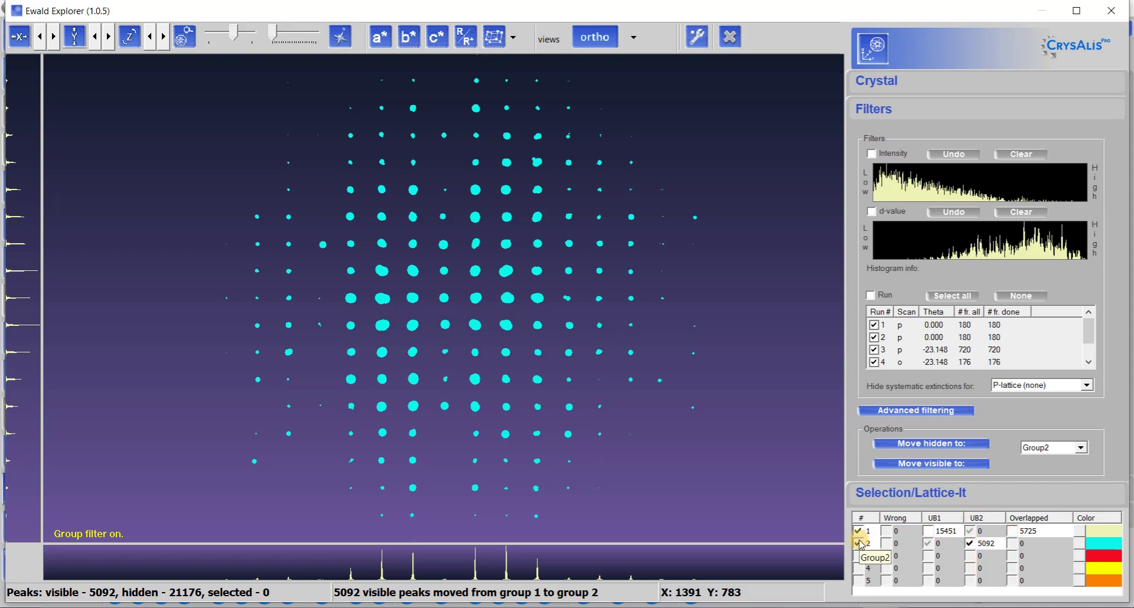
{"action": "left_click", "coordinate": [1014, 532]}
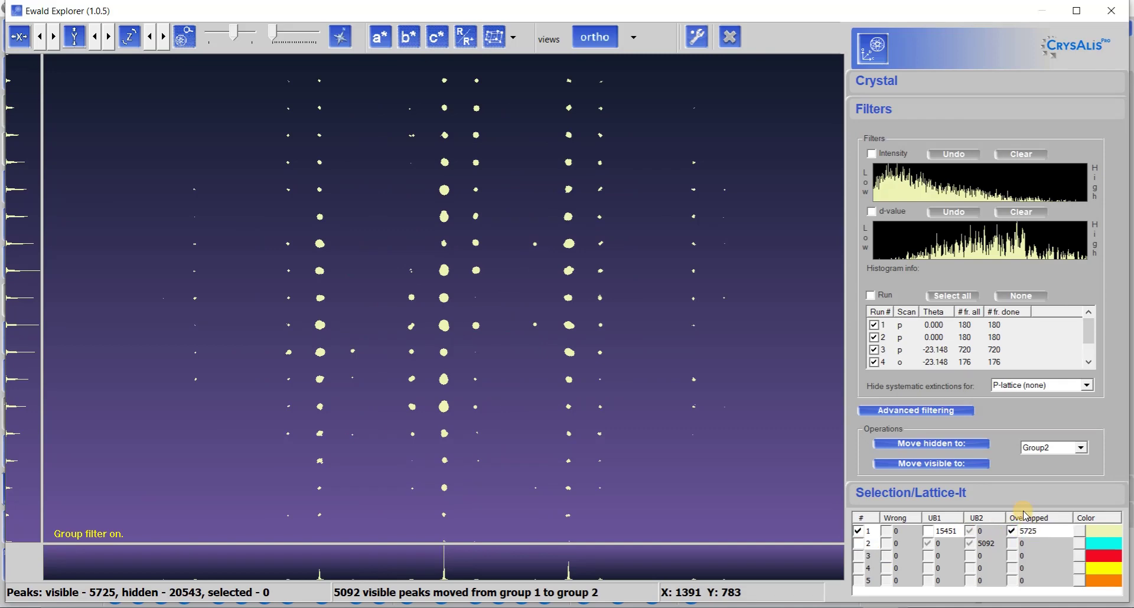
{"action": "left_click", "coordinate": [1081, 449]}
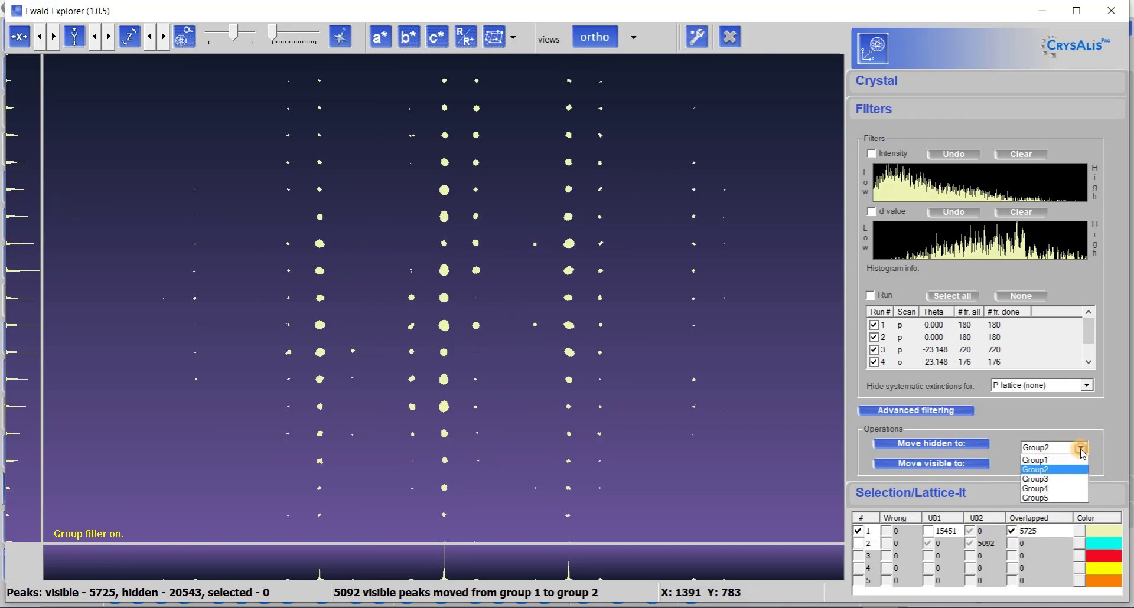
{"action": "left_click", "coordinate": [1059, 479]}
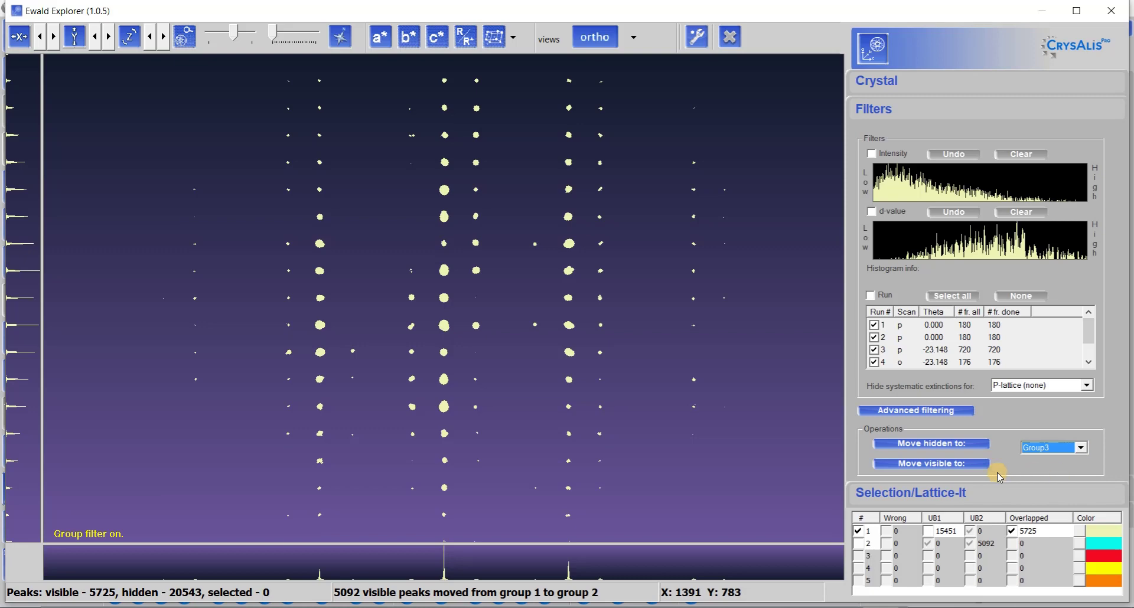
{"action": "left_click", "coordinate": [932, 464]}
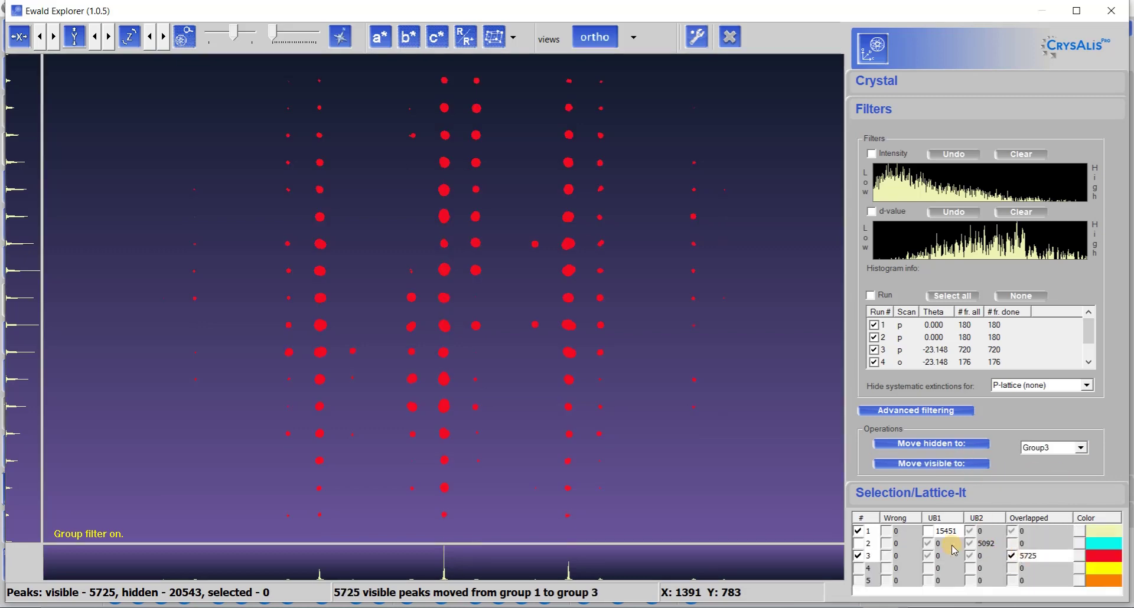
View groups 2 and 3 together, then hide both and display only the UB1 peaks of group 1.
{"action": "left_click", "coordinate": [863, 544]}
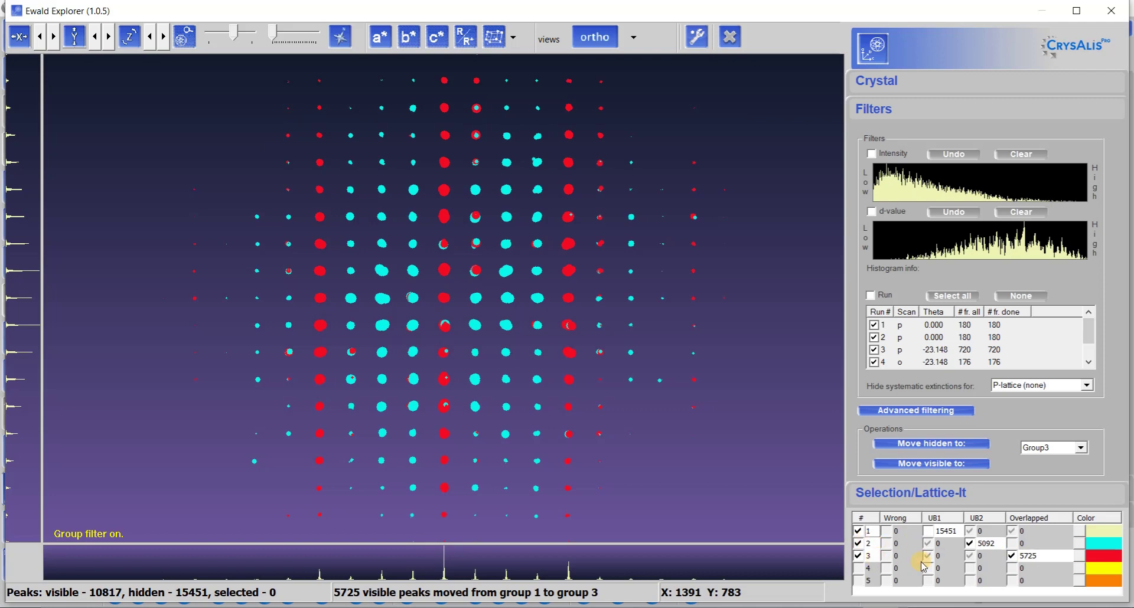
{"action": "left_click", "coordinate": [858, 555]}
{"action": "left_click", "coordinate": [857, 543]}
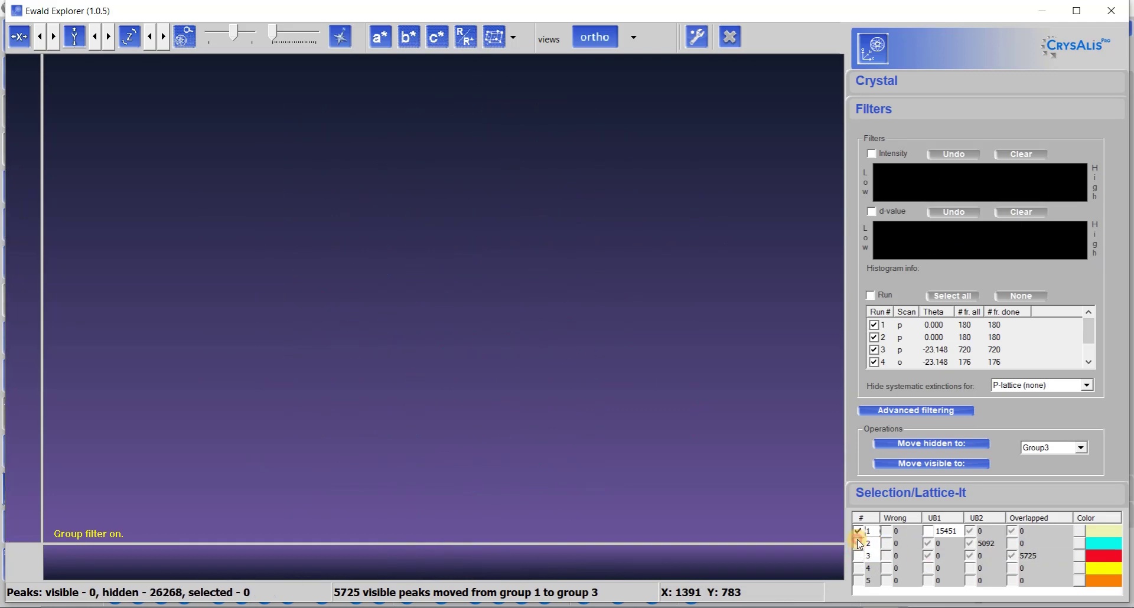
{"action": "left_click", "coordinate": [858, 531]}
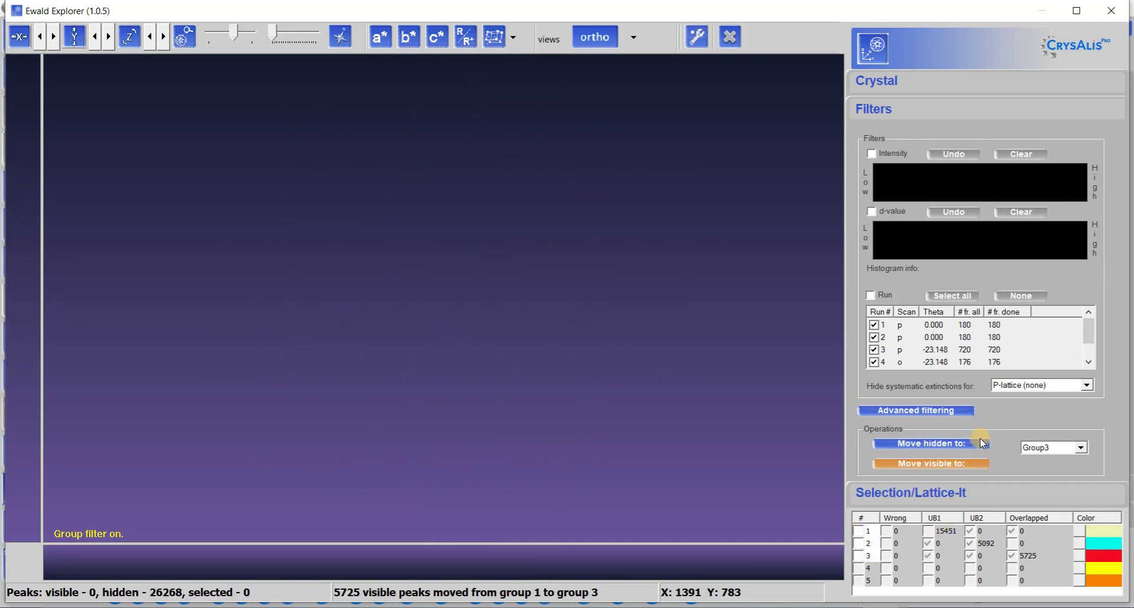
{"action": "left_click", "coordinate": [857, 531]}
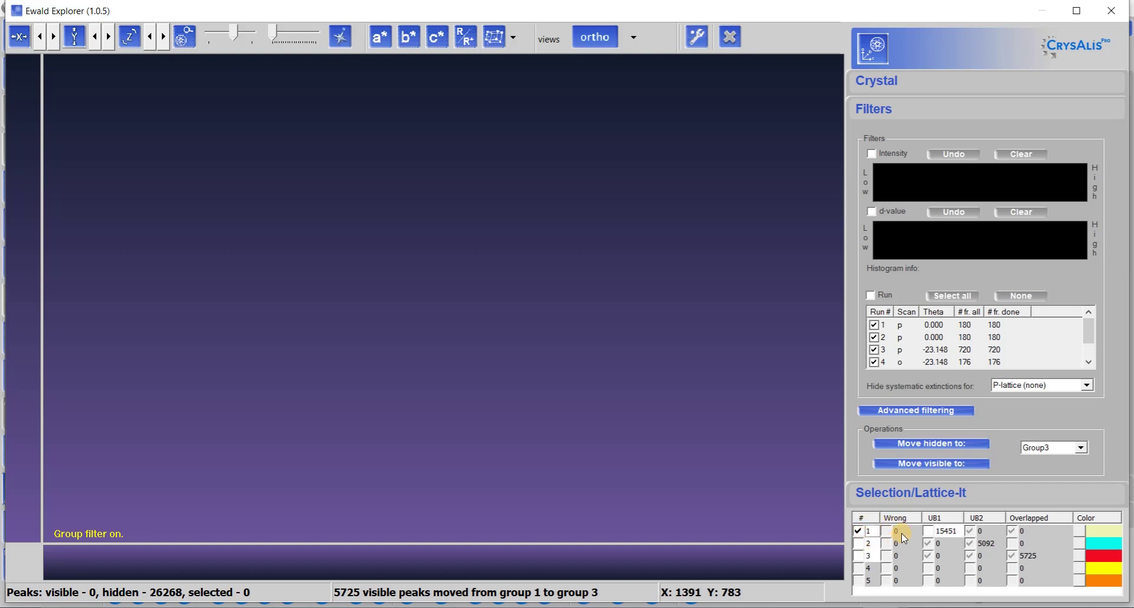
{"action": "left_click", "coordinate": [929, 532]}
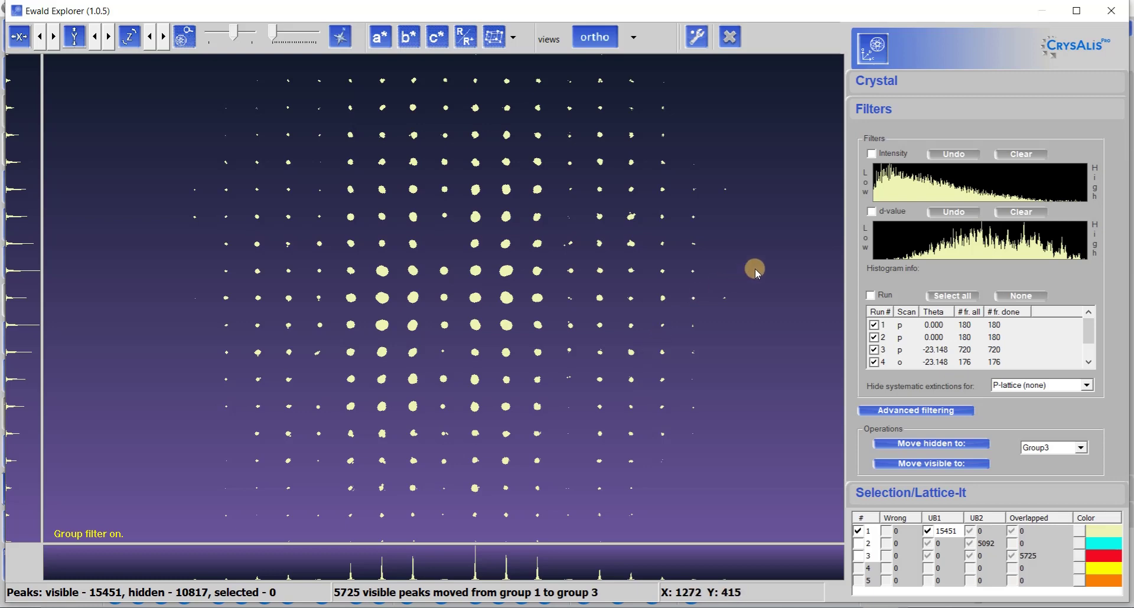
{"action": "scroll", "coordinate": [764, 275], "scroll_direction": "down", "scroll_amount": 3}
{"action": "scroll", "coordinate": [766, 283], "scroll_direction": "up", "scroll_amount": 2}
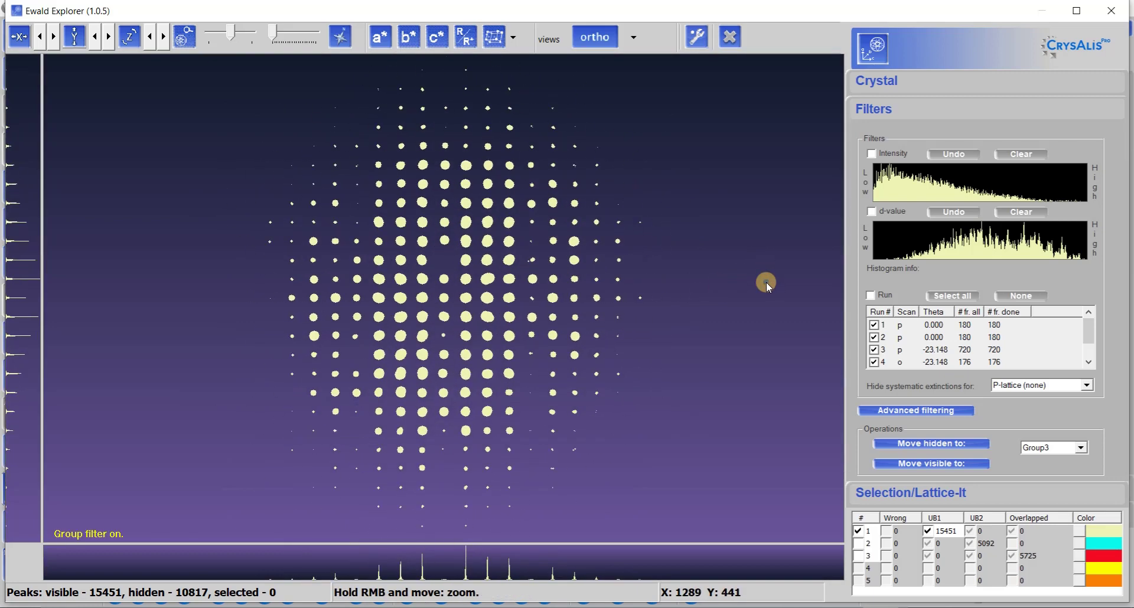
View the UB1 peaks of group 1 along b*, a* and c*, and overlay the reciprocal lattice grid.
{"action": "left_click", "coordinate": [409, 34]}
{"action": "left_click", "coordinate": [380, 40]}
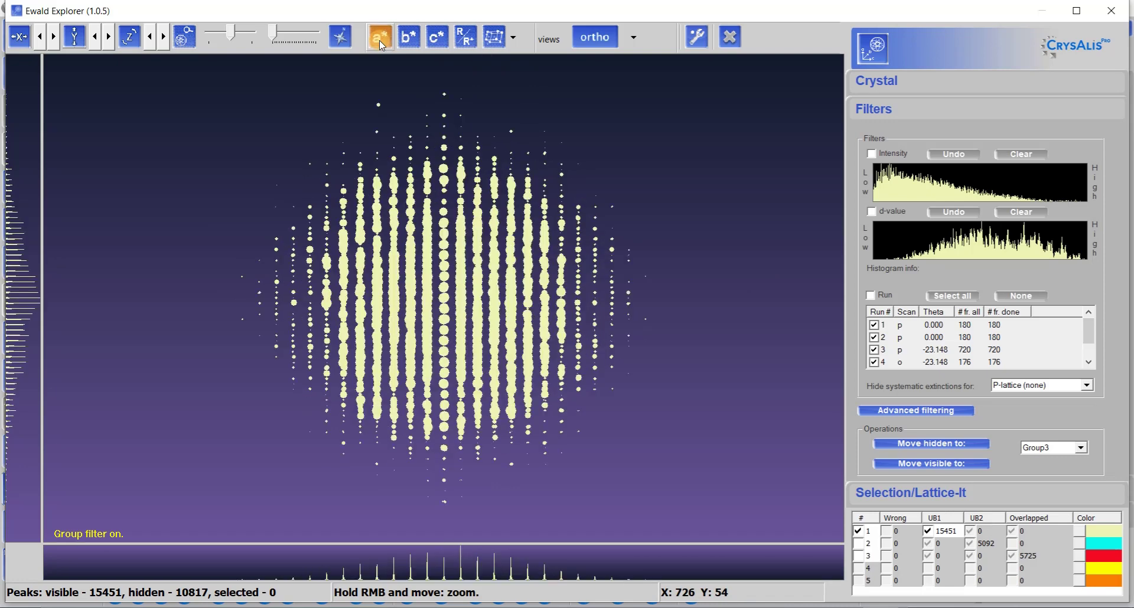
{"action": "left_click", "coordinate": [431, 41]}
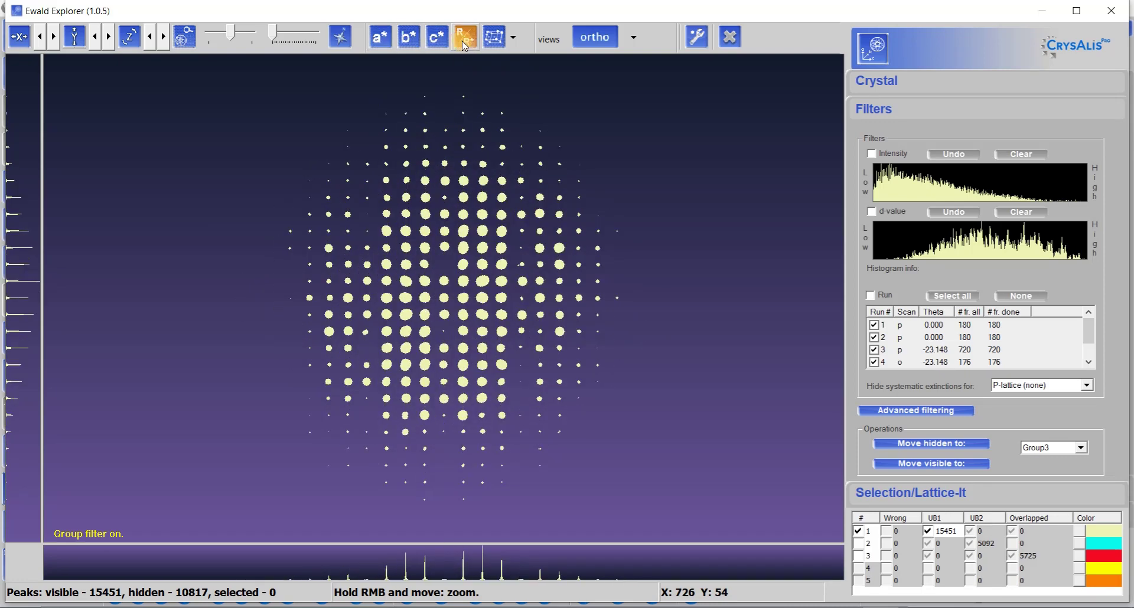
{"action": "left_click", "coordinate": [494, 36]}
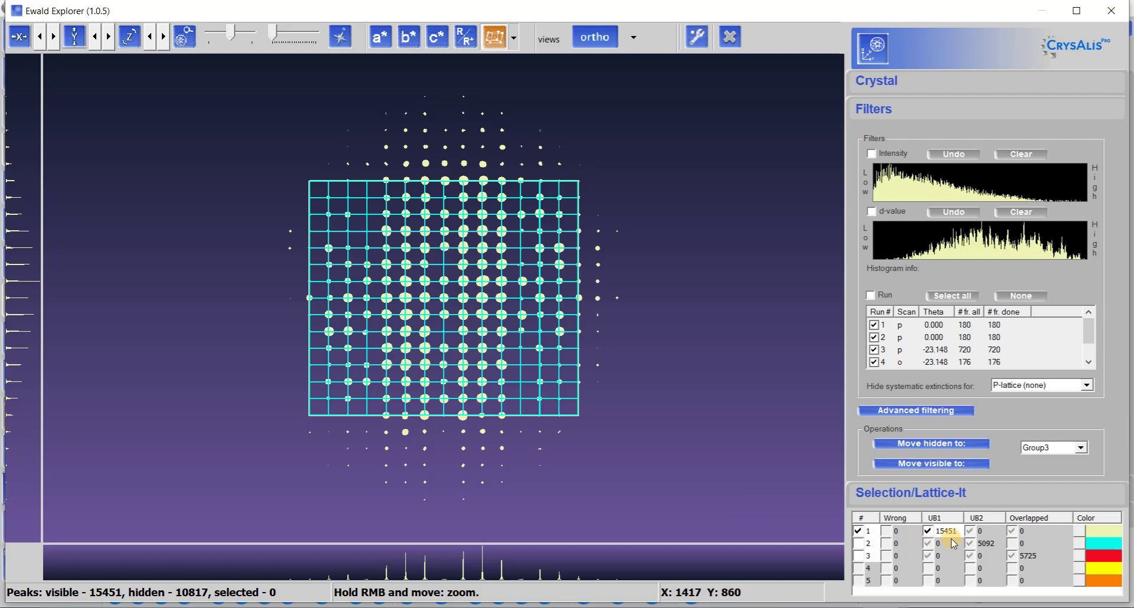
Display only group 2, check it against the lattice grid along the reciprocal axes and hide the grid, ending along c*.
{"action": "left_click", "coordinate": [857, 533]}
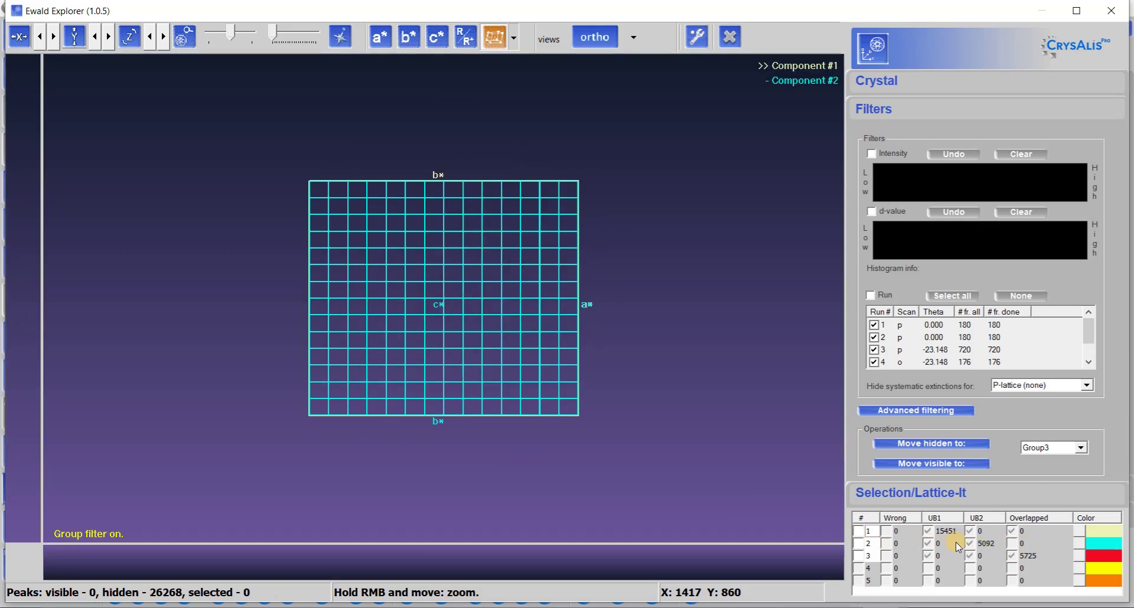
{"action": "left_click", "coordinate": [858, 543]}
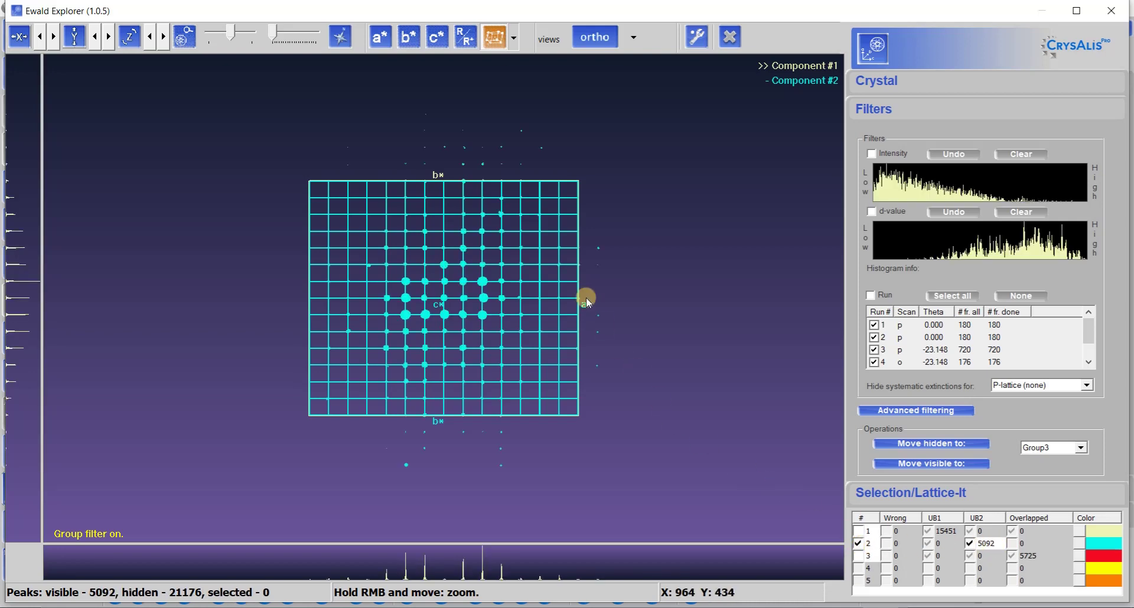
{"action": "left_click", "coordinate": [435, 39]}
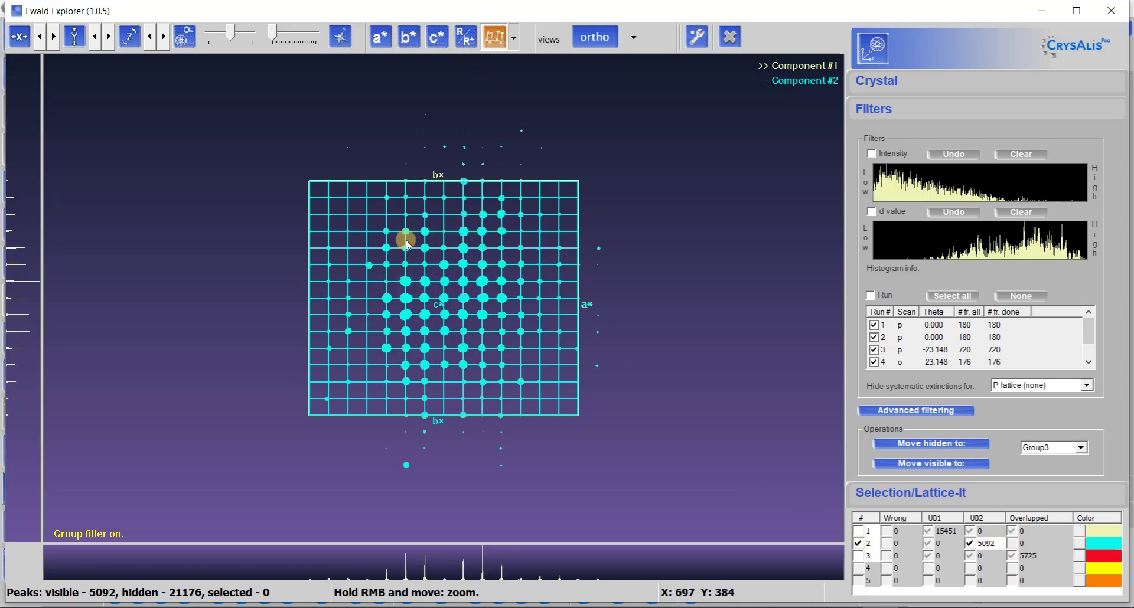
{"action": "left_click", "coordinate": [410, 42]}
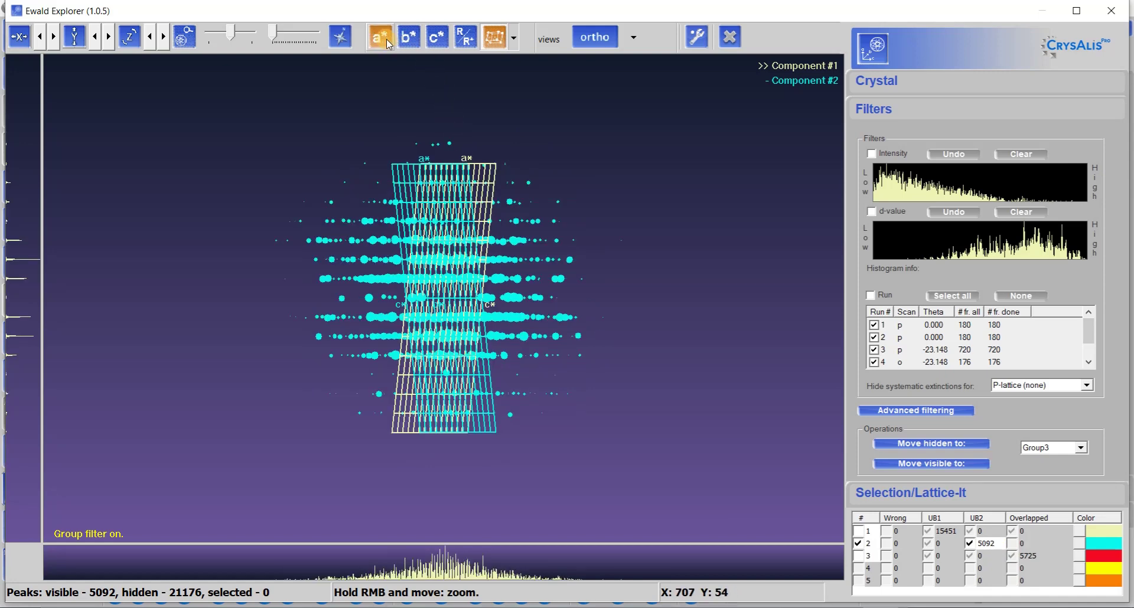
{"action": "left_click", "coordinate": [385, 39]}
{"action": "left_click", "coordinate": [403, 40]}
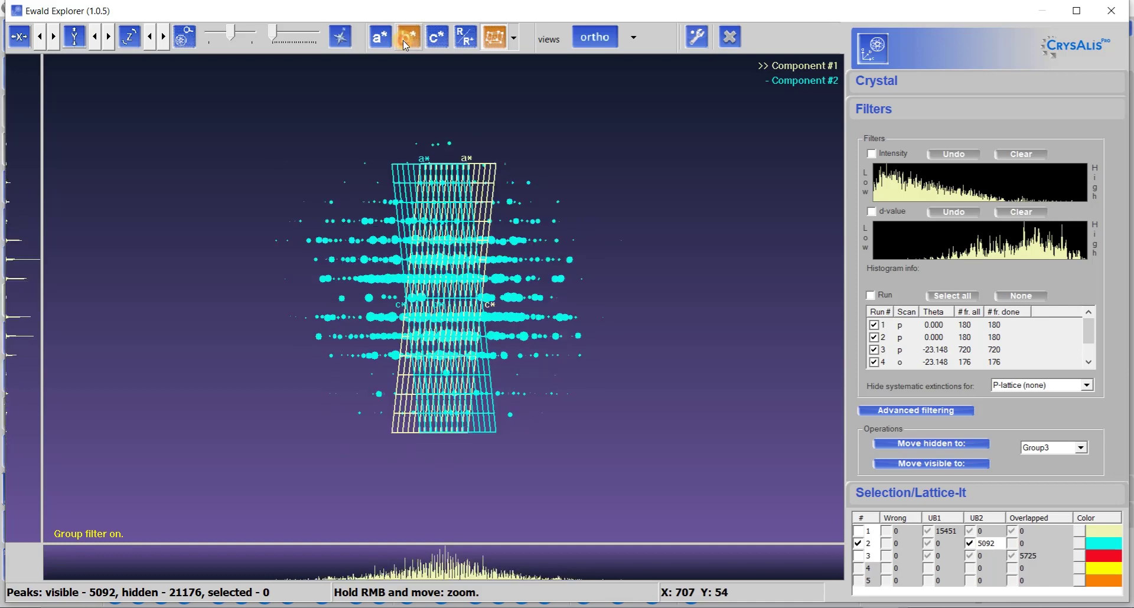
{"action": "left_click", "coordinate": [436, 44]}
{"action": "left_click", "coordinate": [492, 37]}
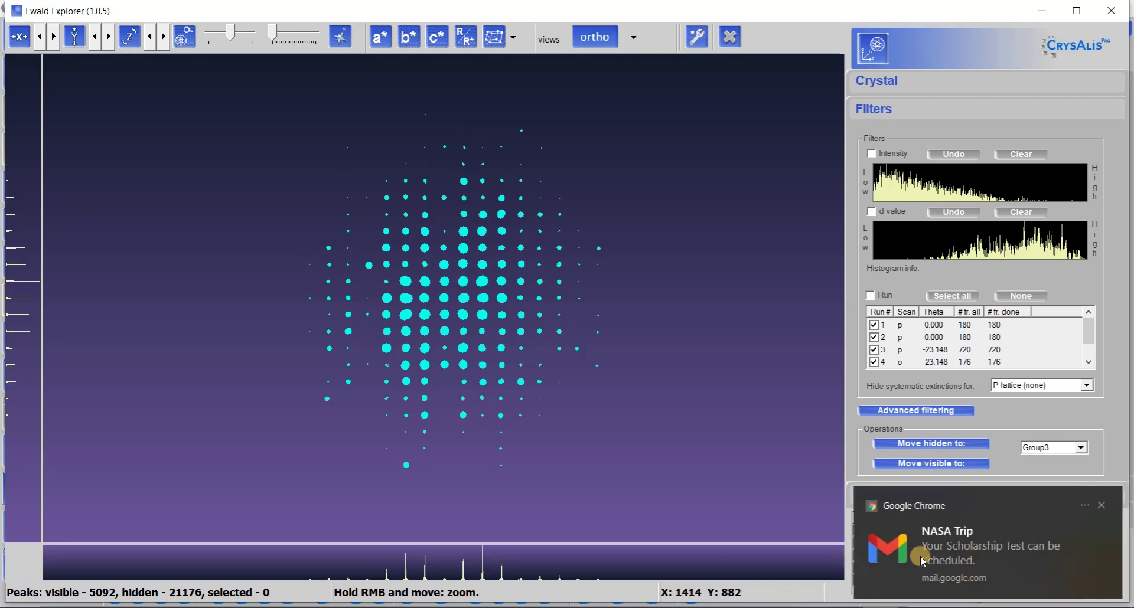
Dismiss the mail notification and compare groups 1 and 2 by displaying each one alone, ending with group 2.
{"action": "left_click", "coordinate": [1100, 506]}
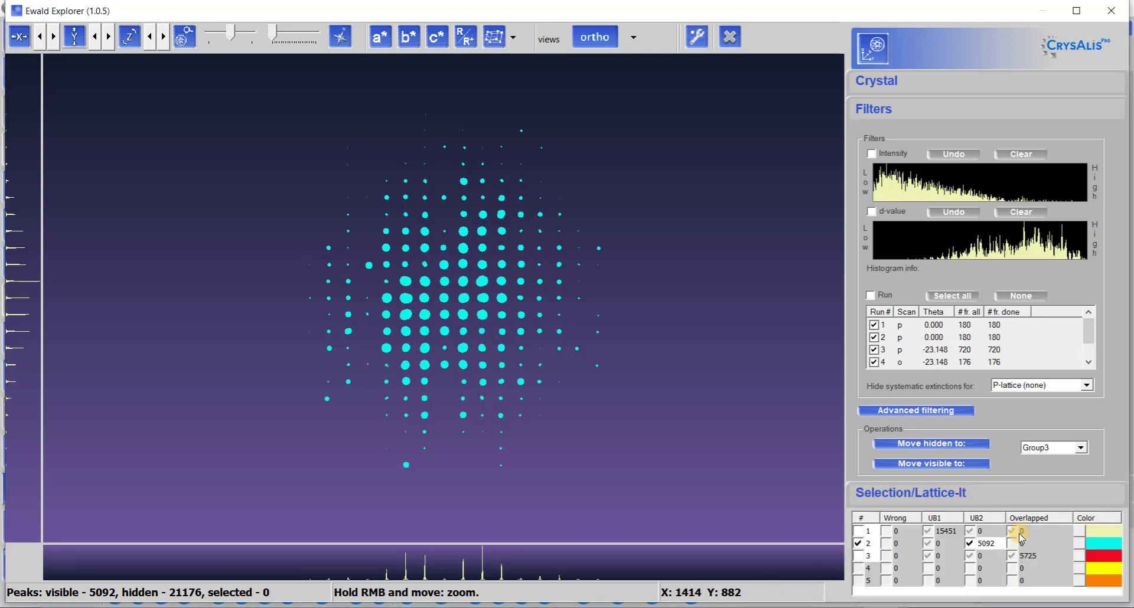
{"action": "left_click", "coordinate": [866, 543]}
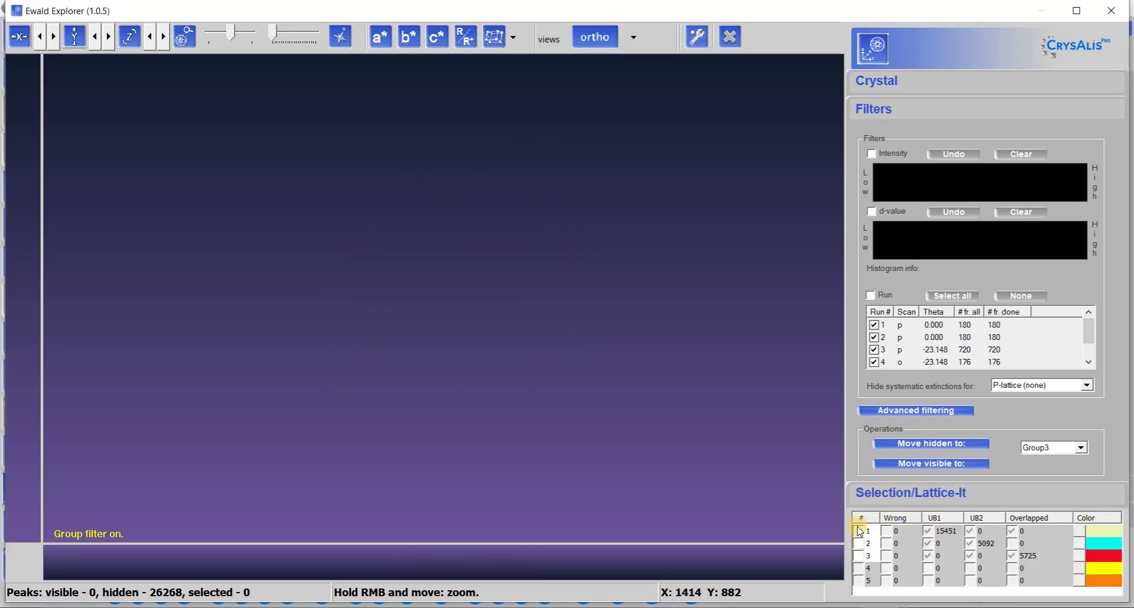
{"action": "left_click", "coordinate": [858, 530]}
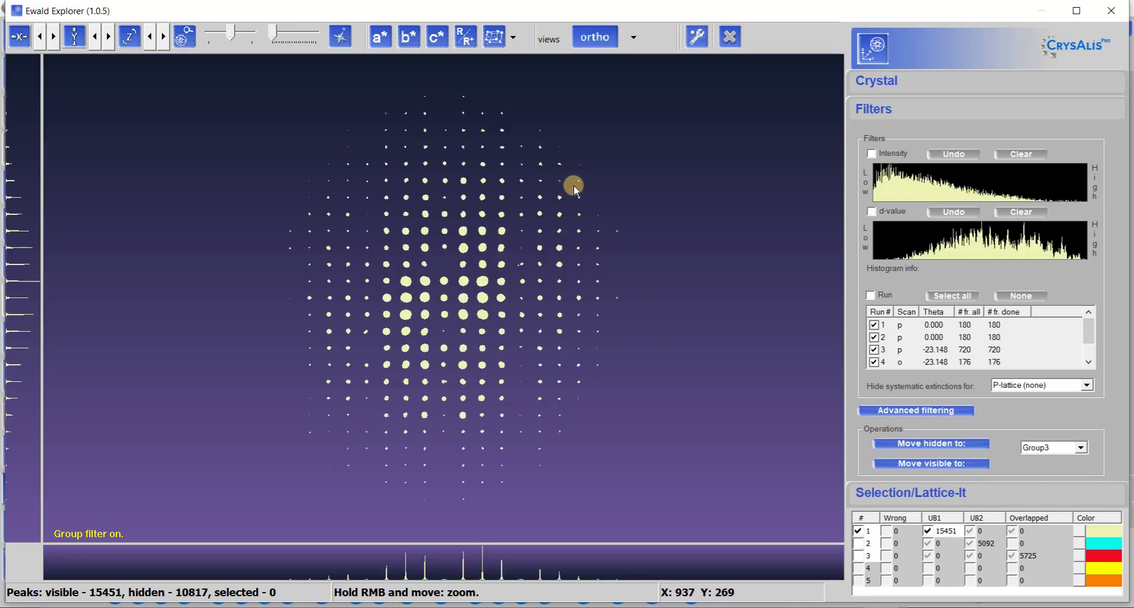
{"action": "left_click", "coordinate": [858, 530]}
{"action": "left_click", "coordinate": [858, 544]}
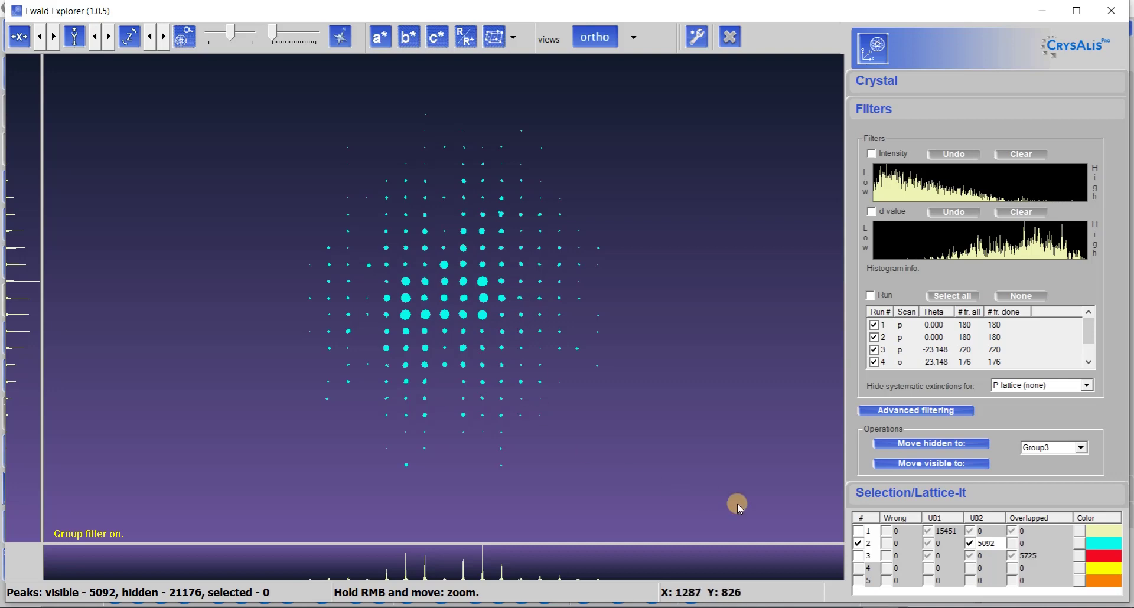
Display groups 1 and 2 together and view them along b*, a* and c*.
{"action": "left_click", "coordinate": [858, 531]}
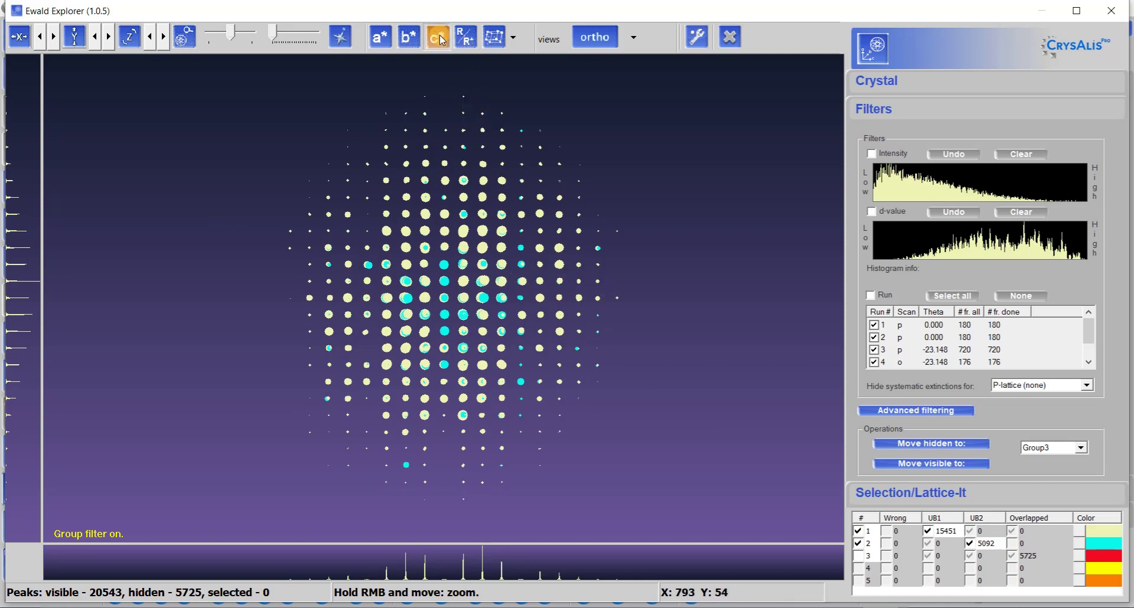
{"action": "left_click", "coordinate": [415, 37]}
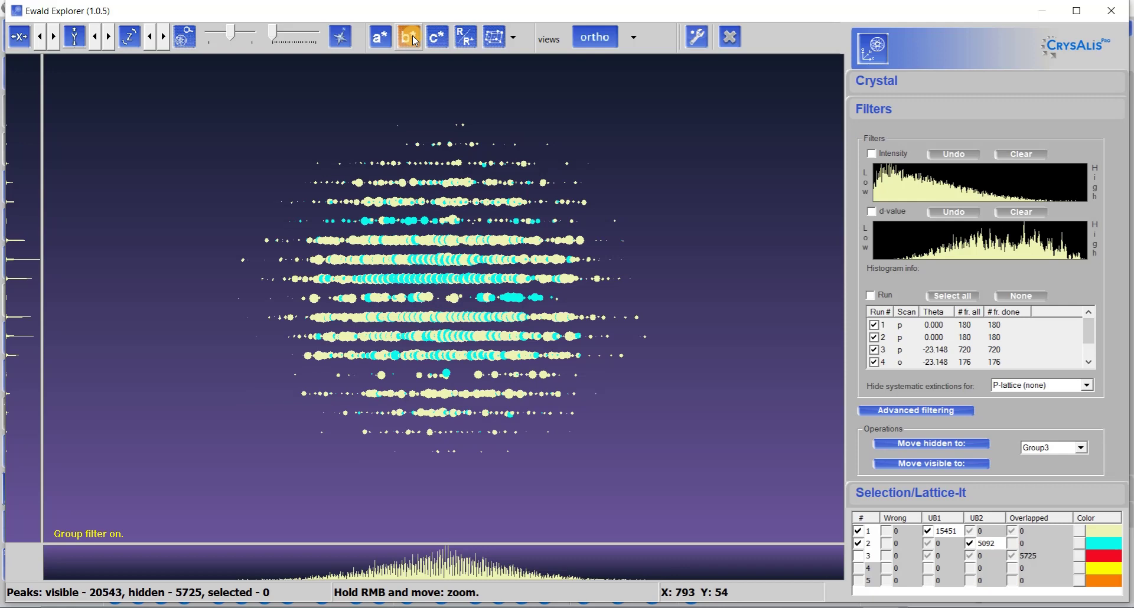
{"action": "left_click", "coordinate": [380, 38]}
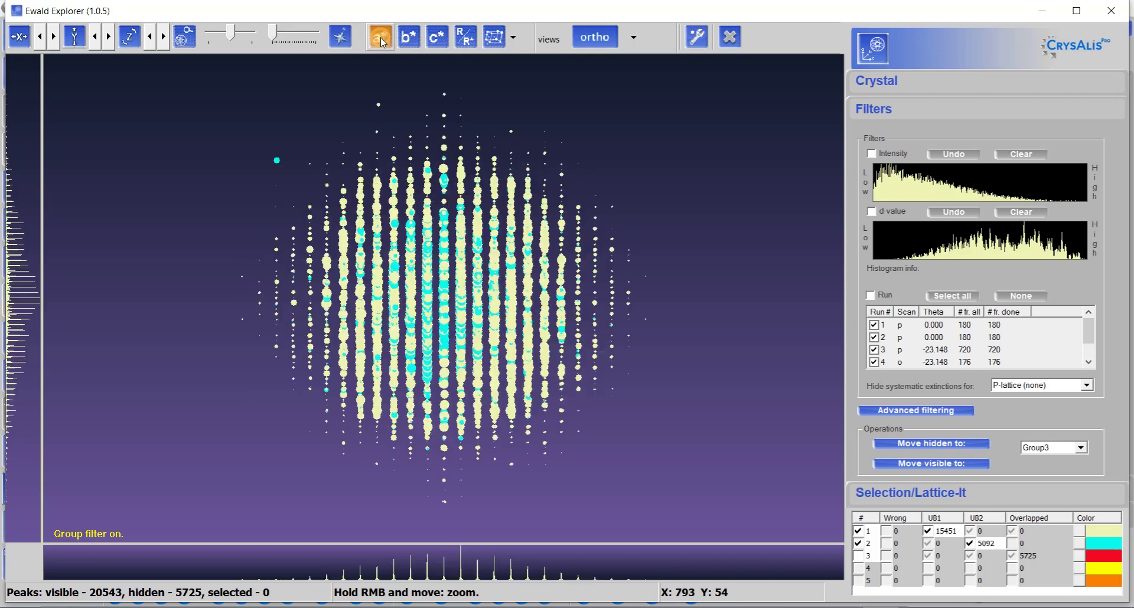
{"action": "left_click", "coordinate": [436, 36]}
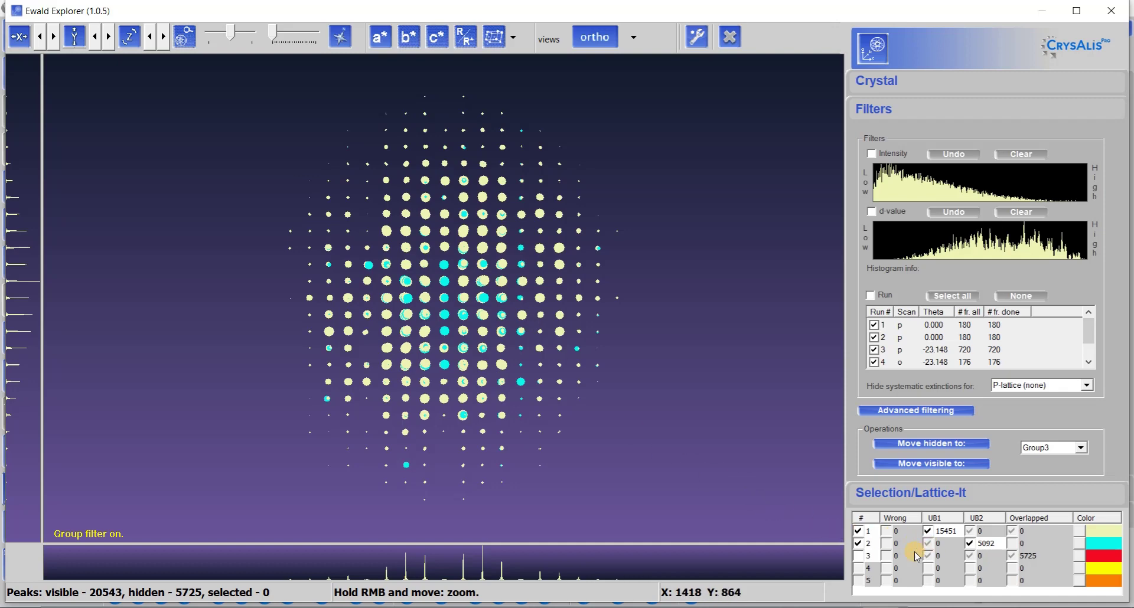
Add group 3 to the display and examine all three groups along b* and a*, ending along c*.
{"action": "left_click", "coordinate": [860, 555]}
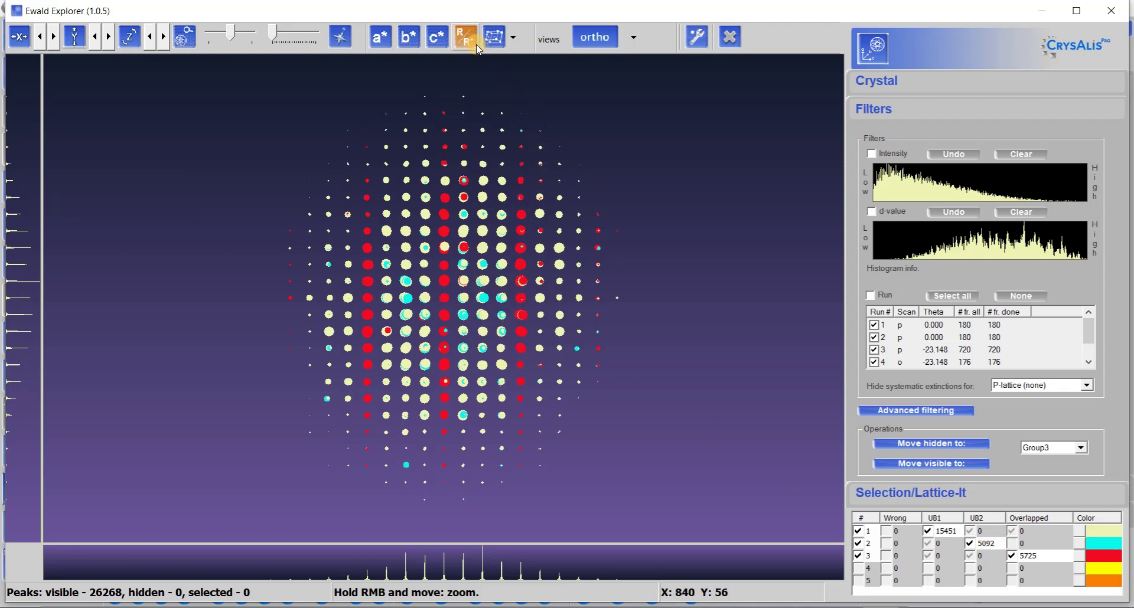
{"action": "left_click", "coordinate": [411, 36]}
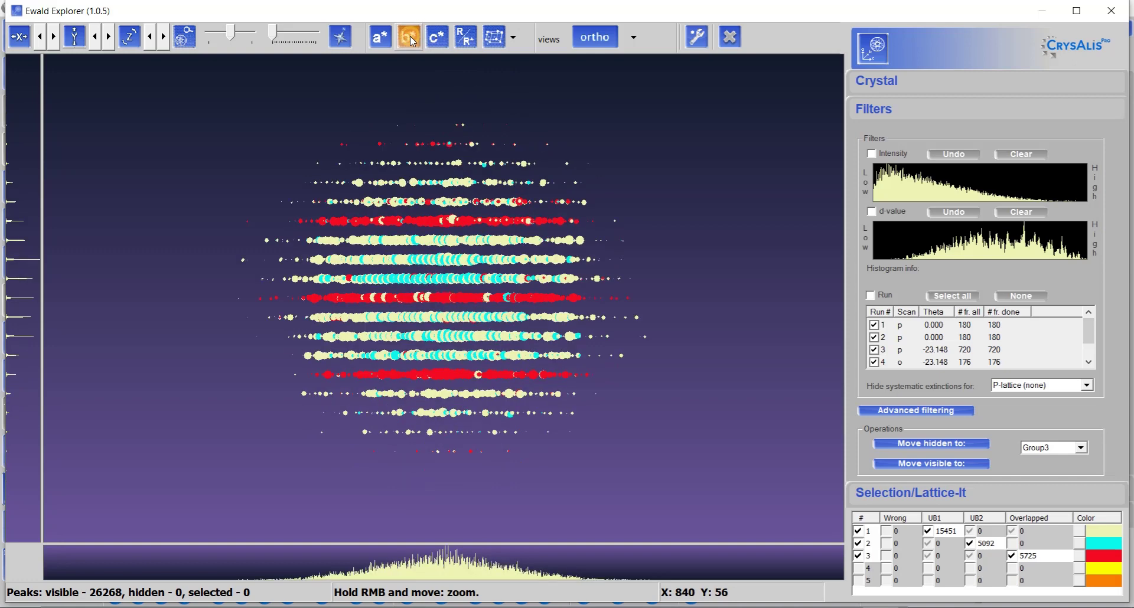
{"action": "left_click", "coordinate": [383, 38]}
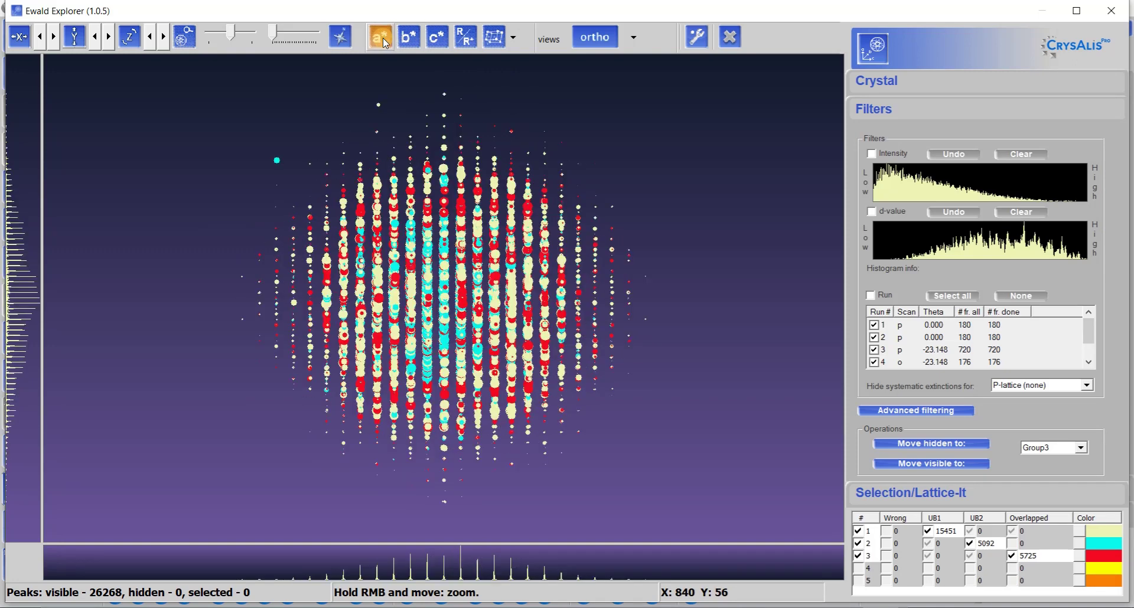
{"action": "left_click", "coordinate": [405, 41]}
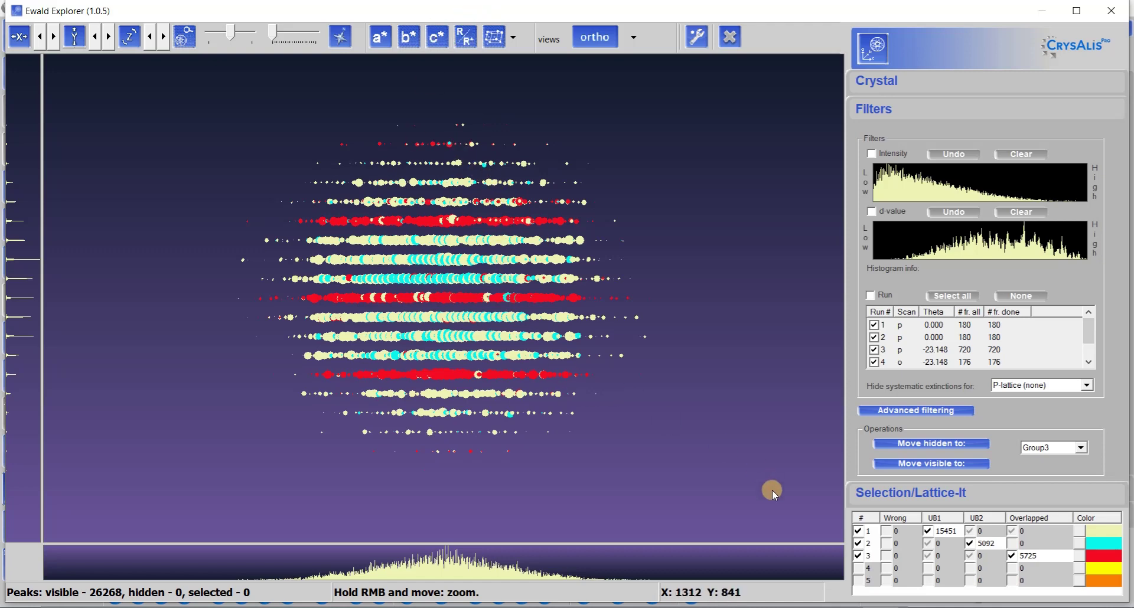
{"action": "left_click", "coordinate": [444, 38]}
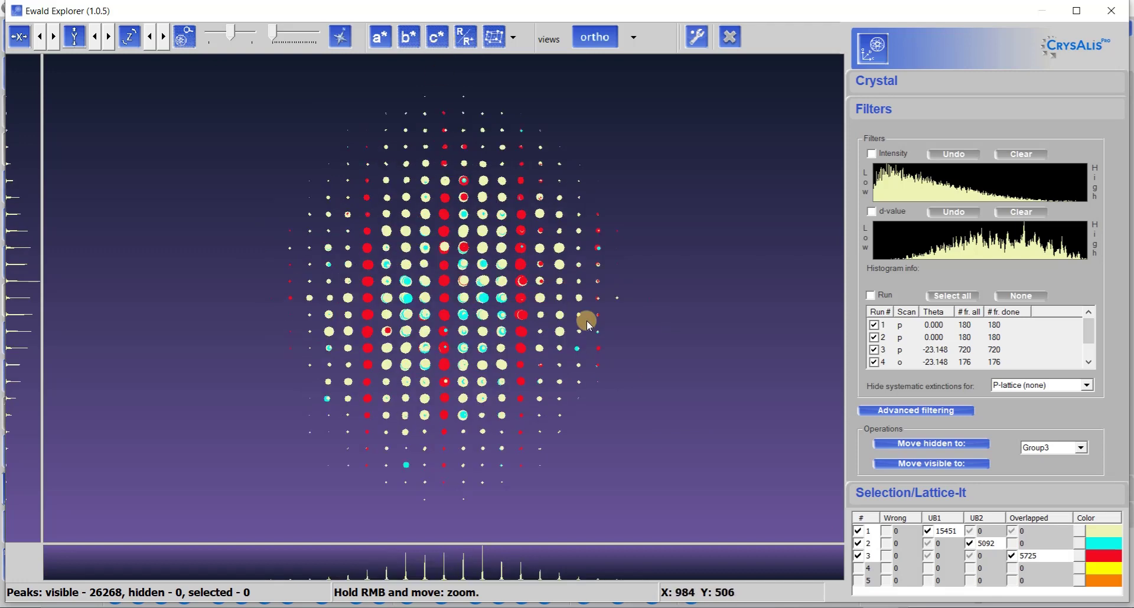
Display group 3, group 2 and group 1 one at a time to examine each group's peaks separately.
{"action": "left_click", "coordinate": [858, 543]}
{"action": "left_click", "coordinate": [858, 530]}
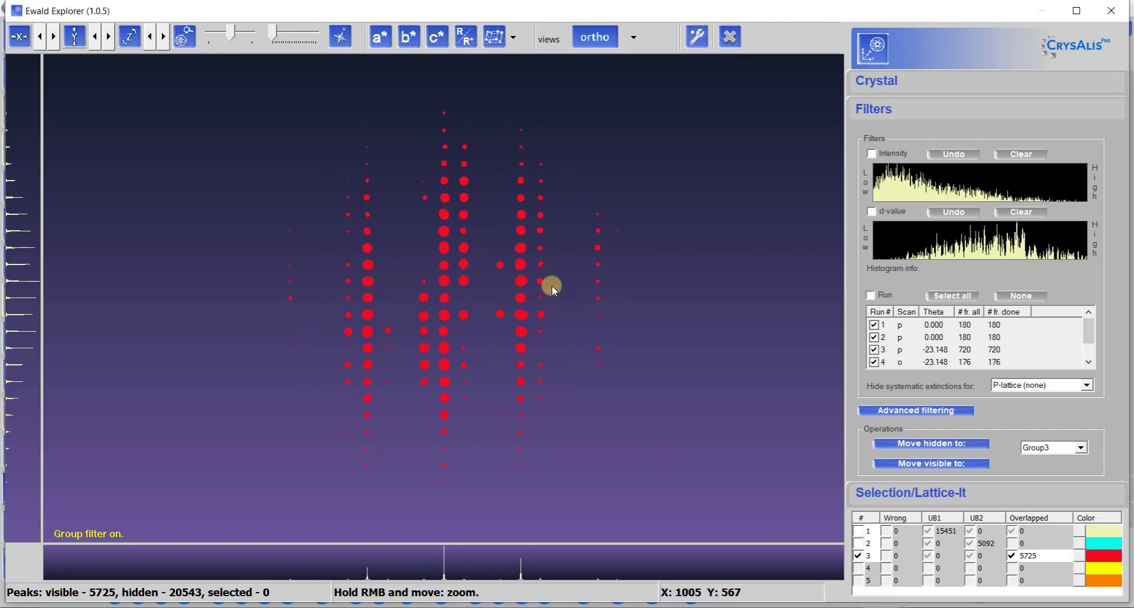
{"action": "left_click", "coordinate": [858, 555]}
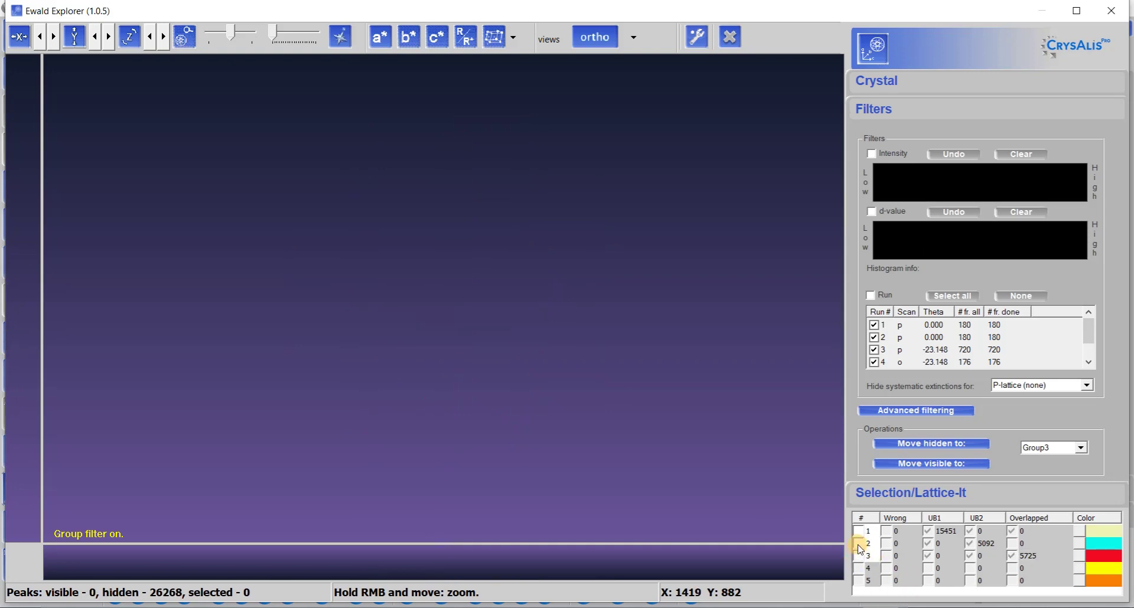
{"action": "left_click", "coordinate": [858, 544]}
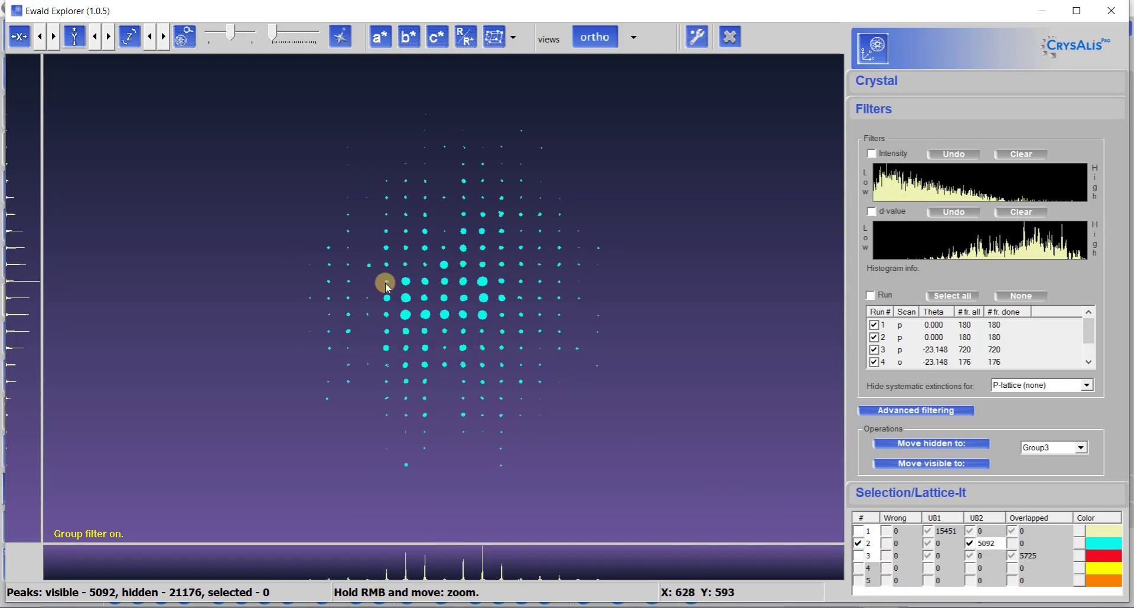
{"action": "left_click", "coordinate": [860, 544]}
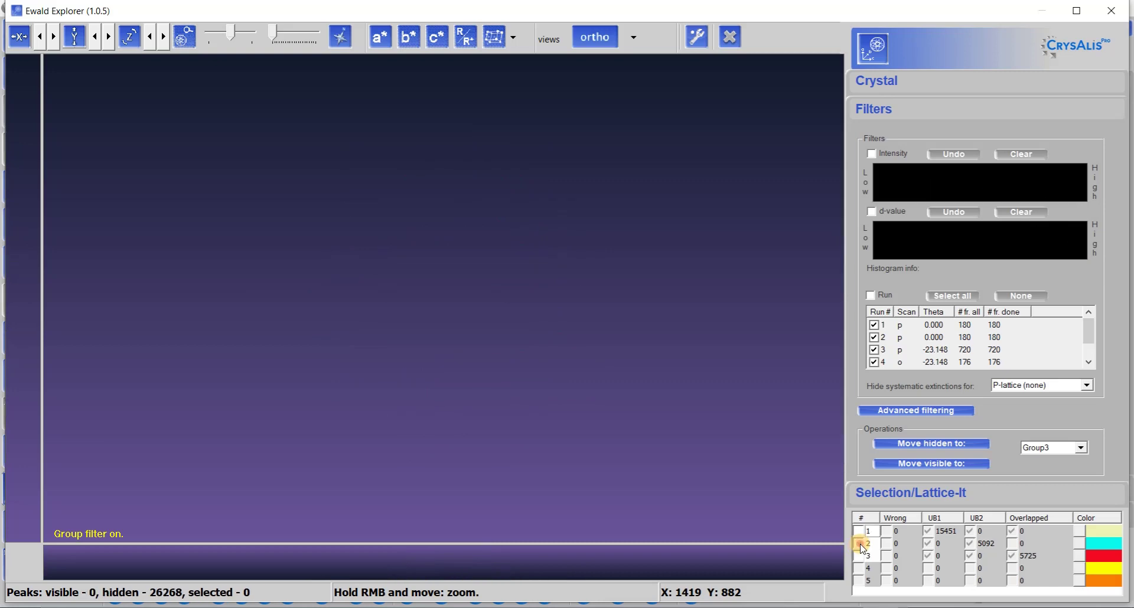
{"action": "left_click", "coordinate": [858, 531]}
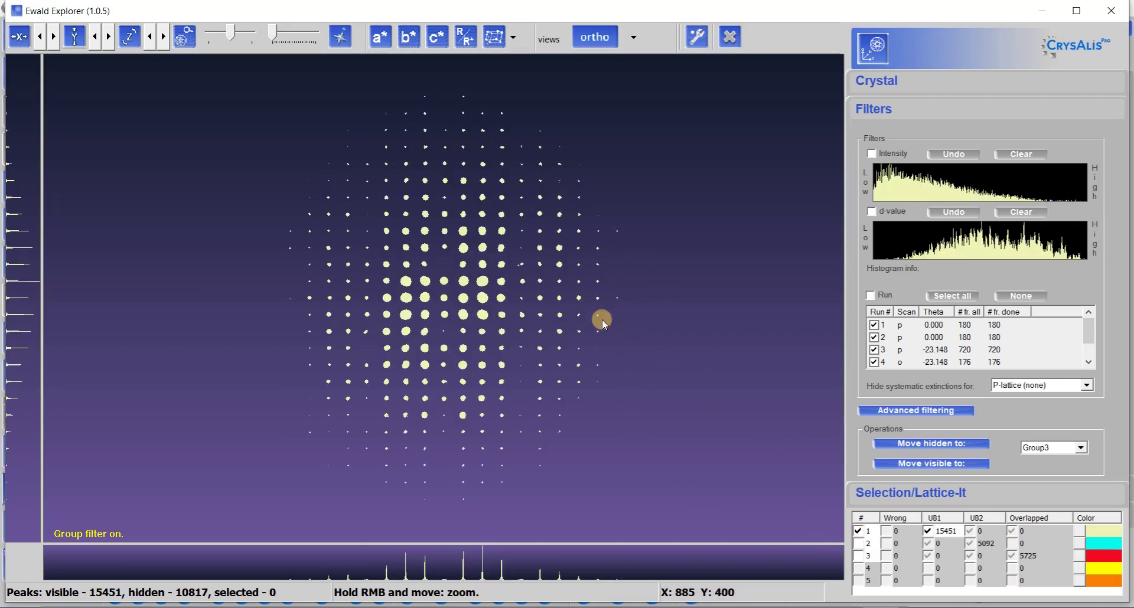
Compare the groups in pairs: 1 with 2, 1 with 3, 2 with 3, and 1 with 3 again.
{"action": "left_click", "coordinate": [859, 543]}
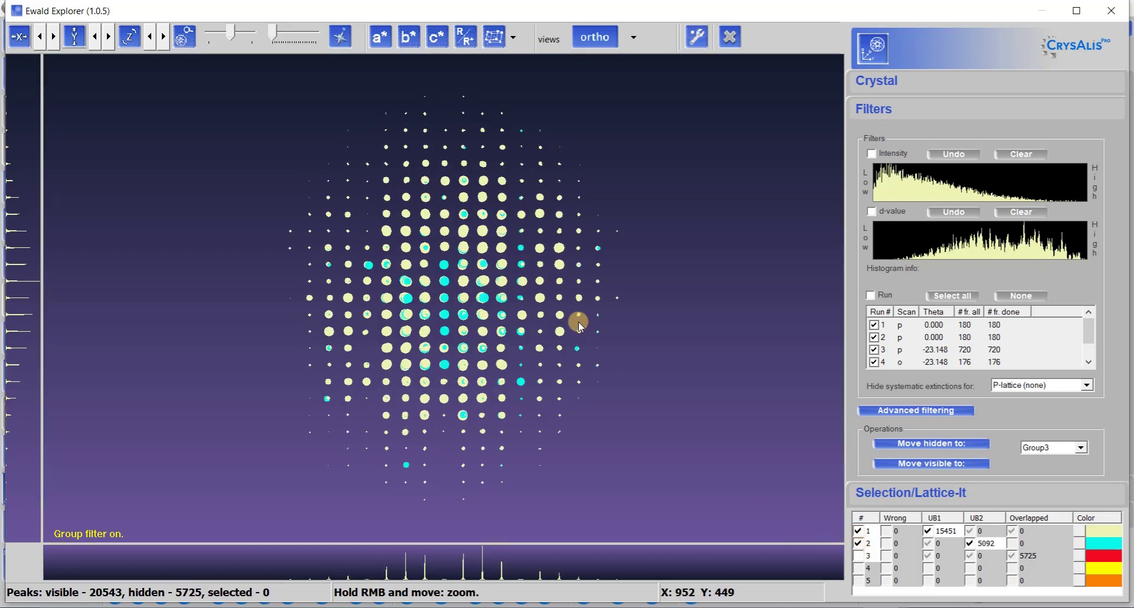
{"action": "left_click", "coordinate": [859, 544]}
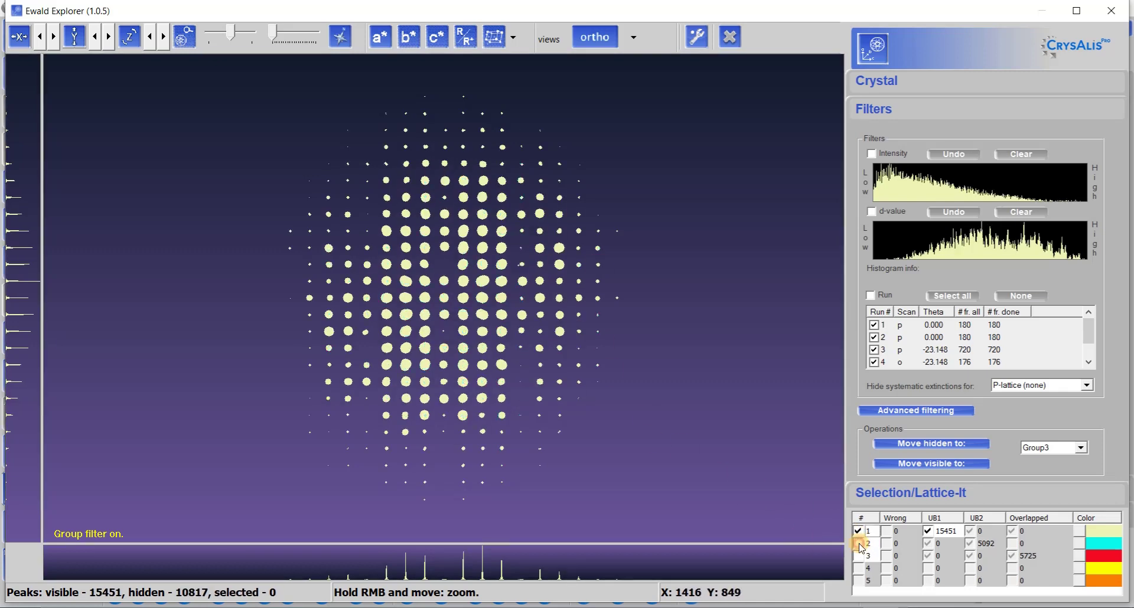
{"action": "left_click", "coordinate": [858, 556]}
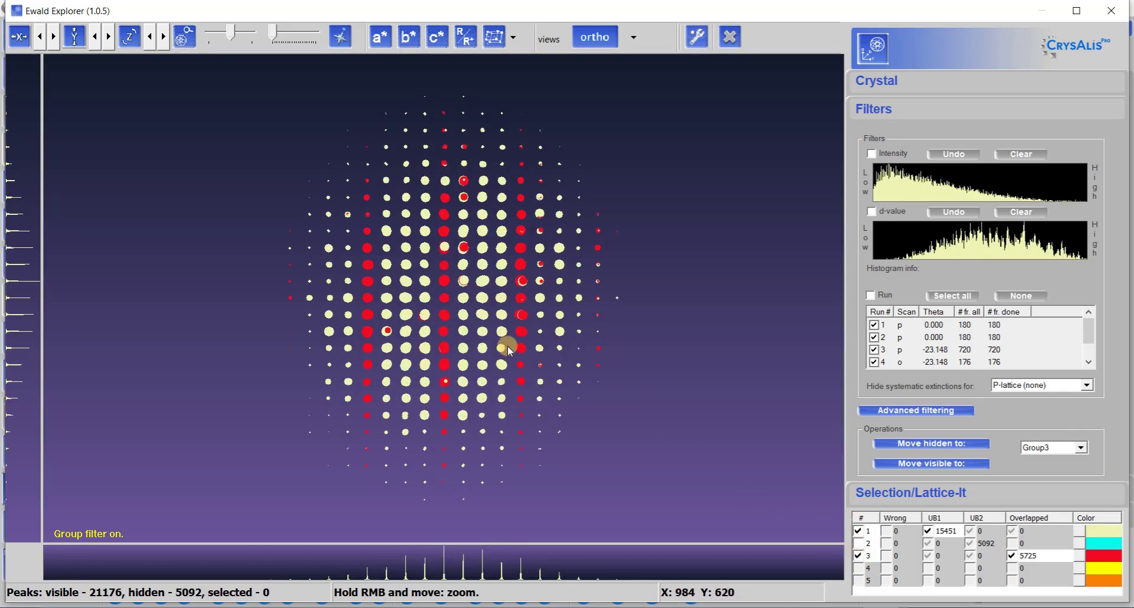
{"action": "left_click", "coordinate": [858, 530]}
{"action": "left_click", "coordinate": [859, 543]}
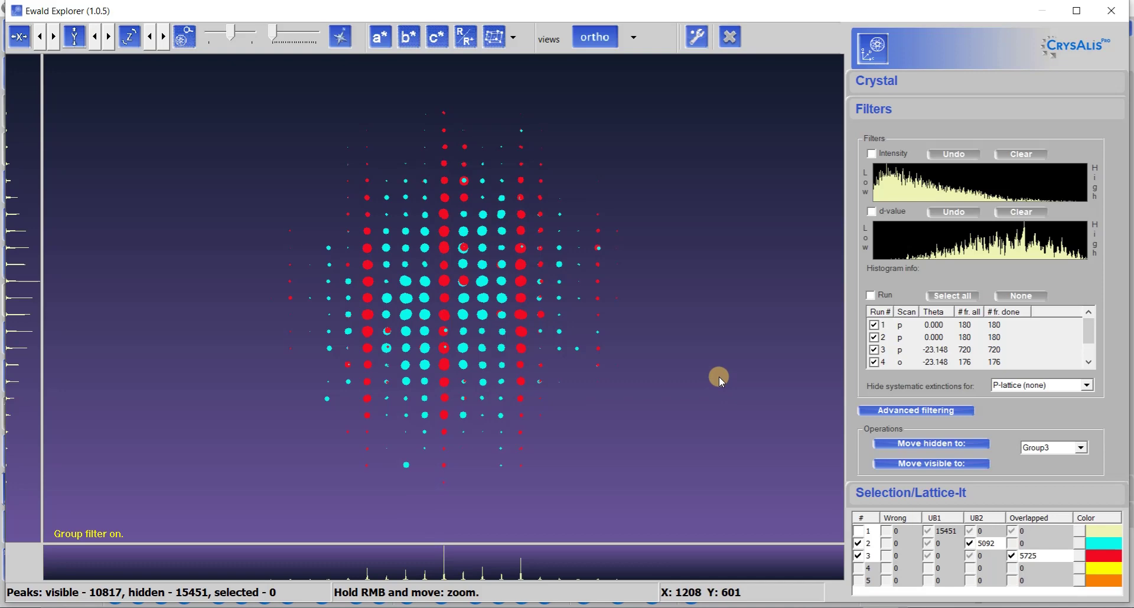
{"action": "left_click", "coordinate": [857, 543]}
{"action": "left_click", "coordinate": [858, 530]}
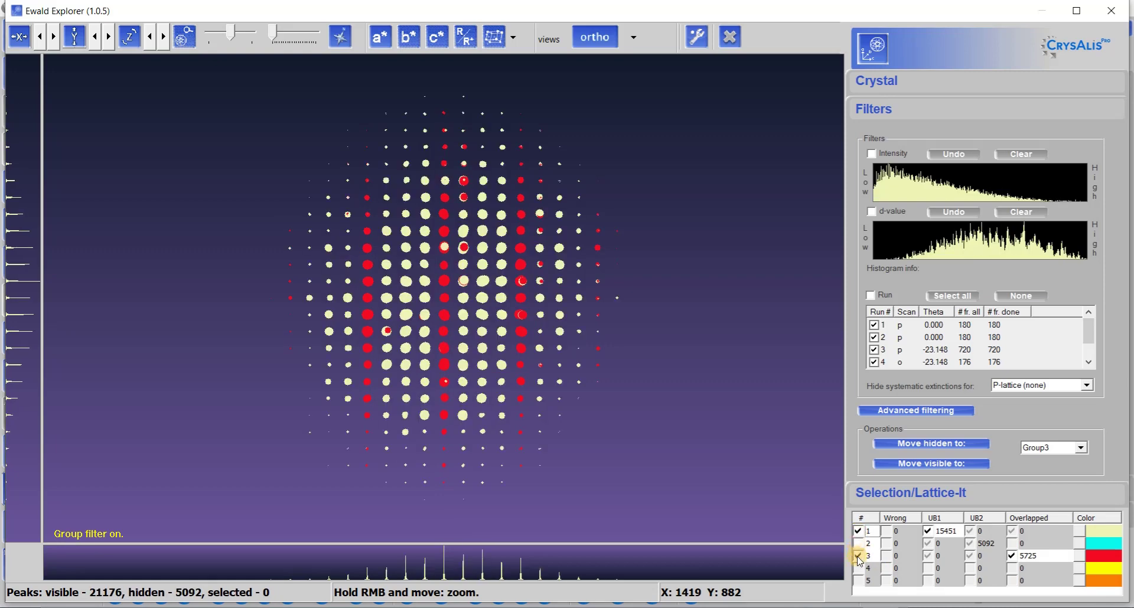
Display only groups 1 and 2, set Group1 as the destination, and try to move the hidden group 3 peaks into it.
{"action": "left_click", "coordinate": [857, 556]}
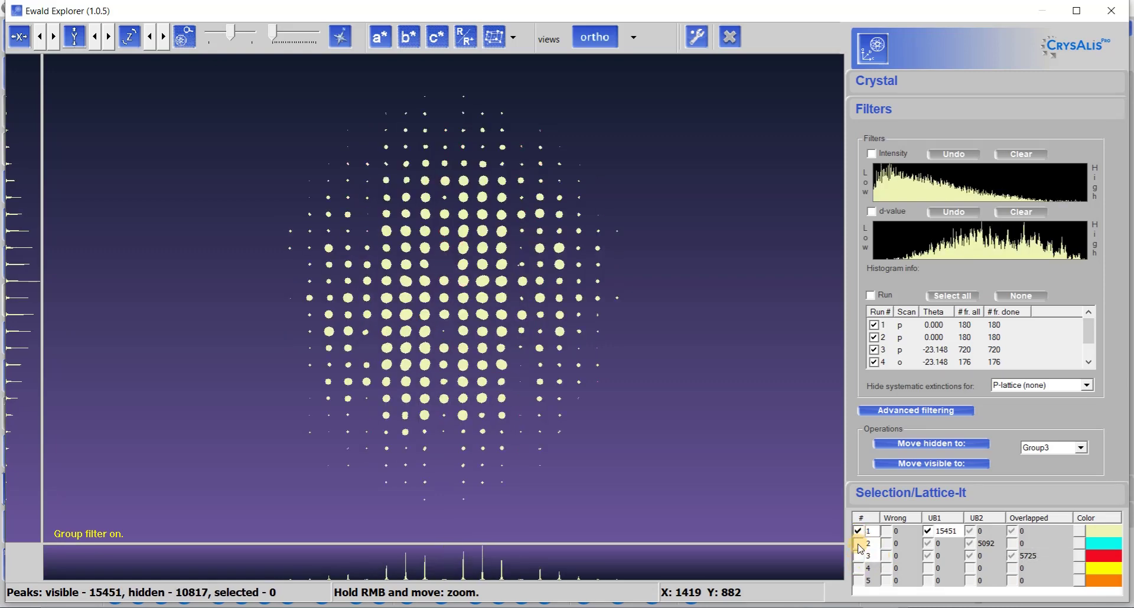
{"action": "left_click", "coordinate": [857, 543]}
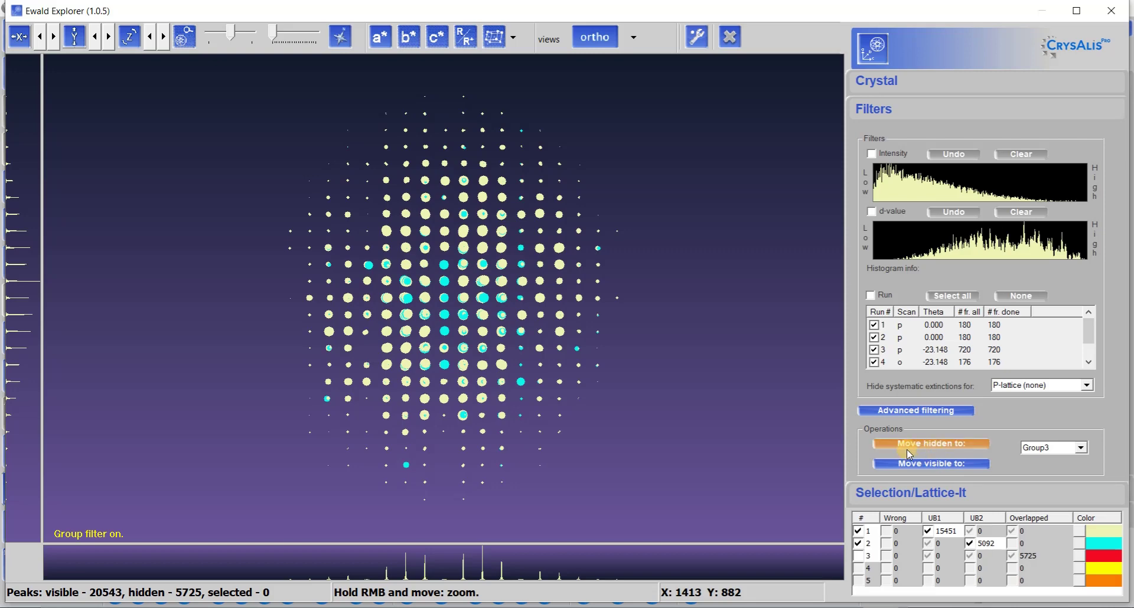
{"action": "left_click", "coordinate": [1081, 448]}
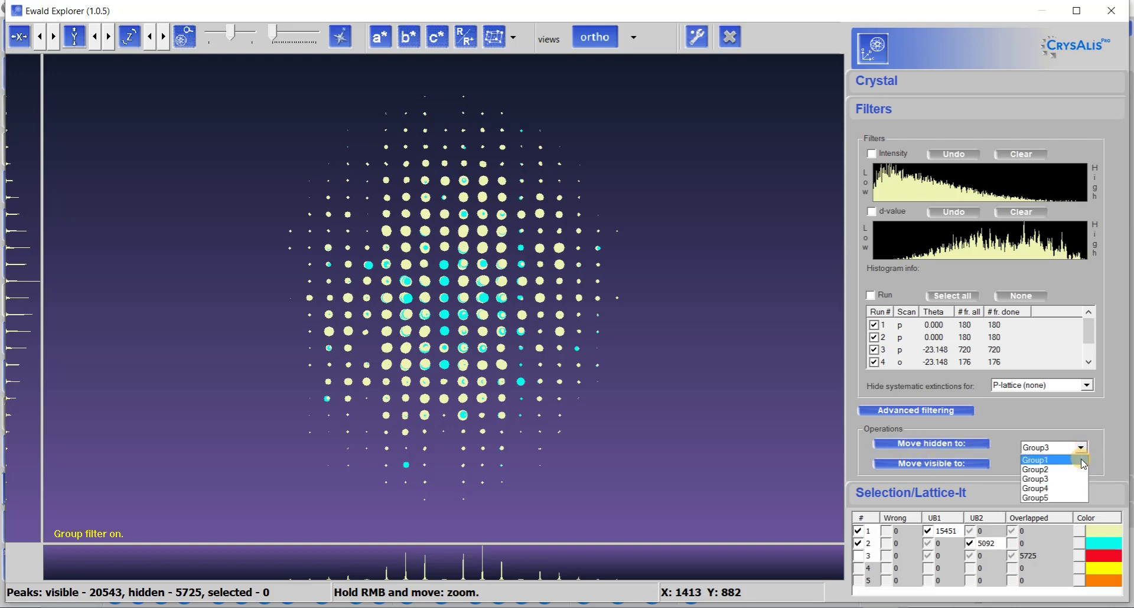
{"action": "left_click", "coordinate": [1039, 460]}
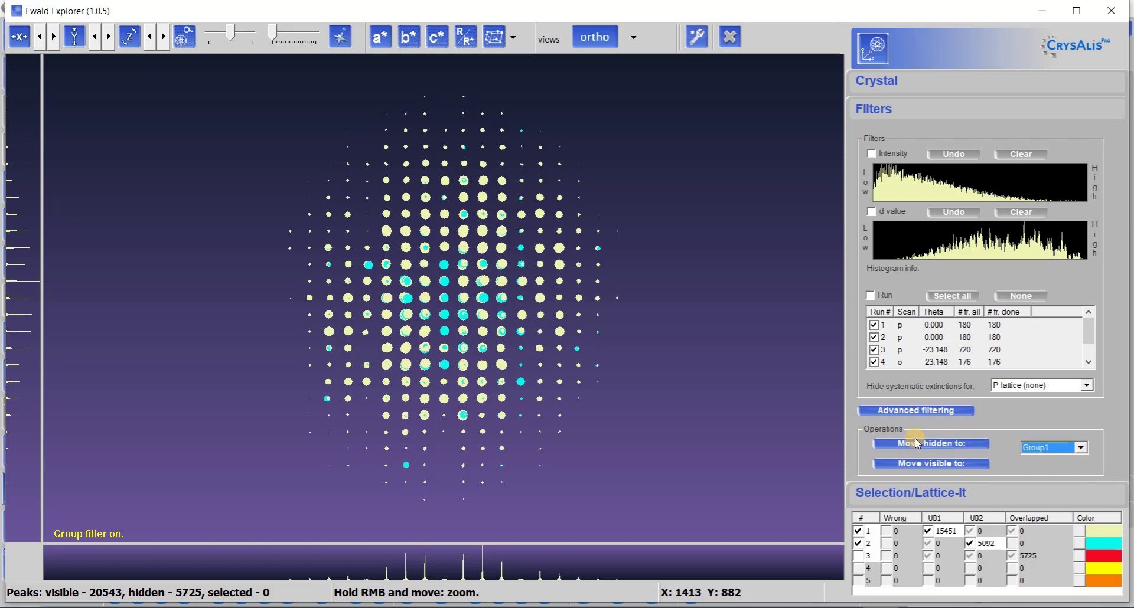
{"action": "left_click", "coordinate": [977, 448]}
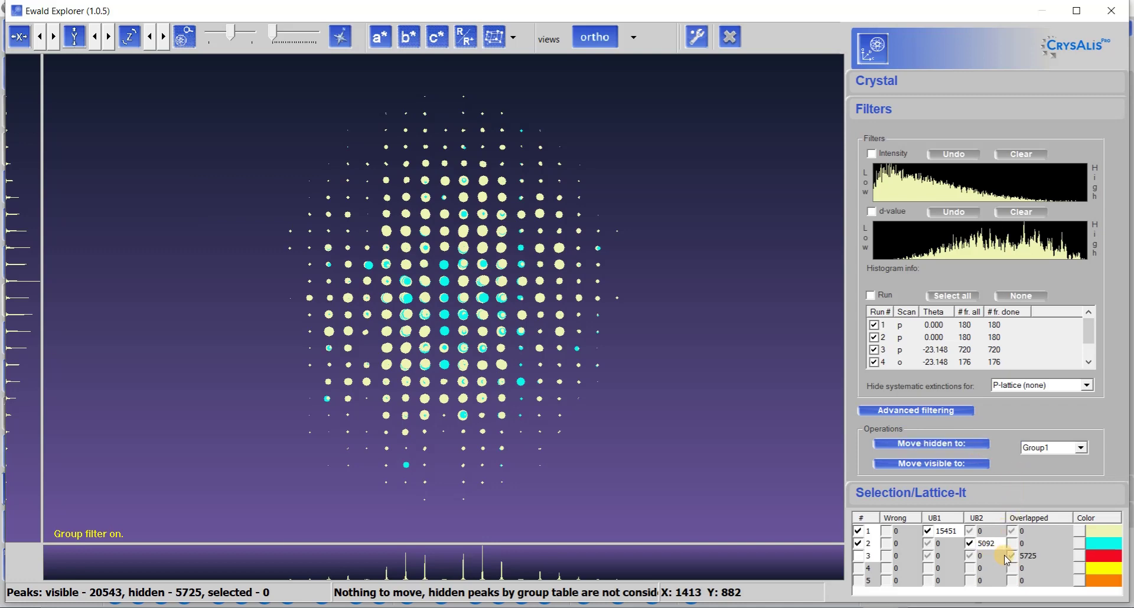
Try to move the hidden peaks into Group1 with only group 1 displayed and with all groups hidden.
{"action": "left_click", "coordinate": [859, 544]}
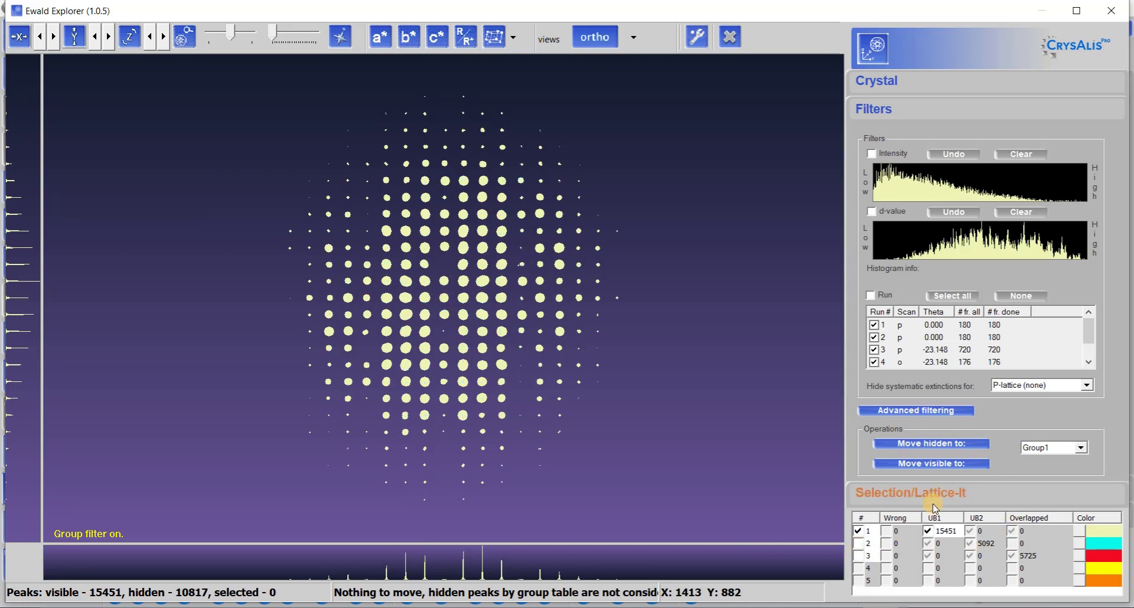
{"action": "left_click", "coordinate": [967, 452]}
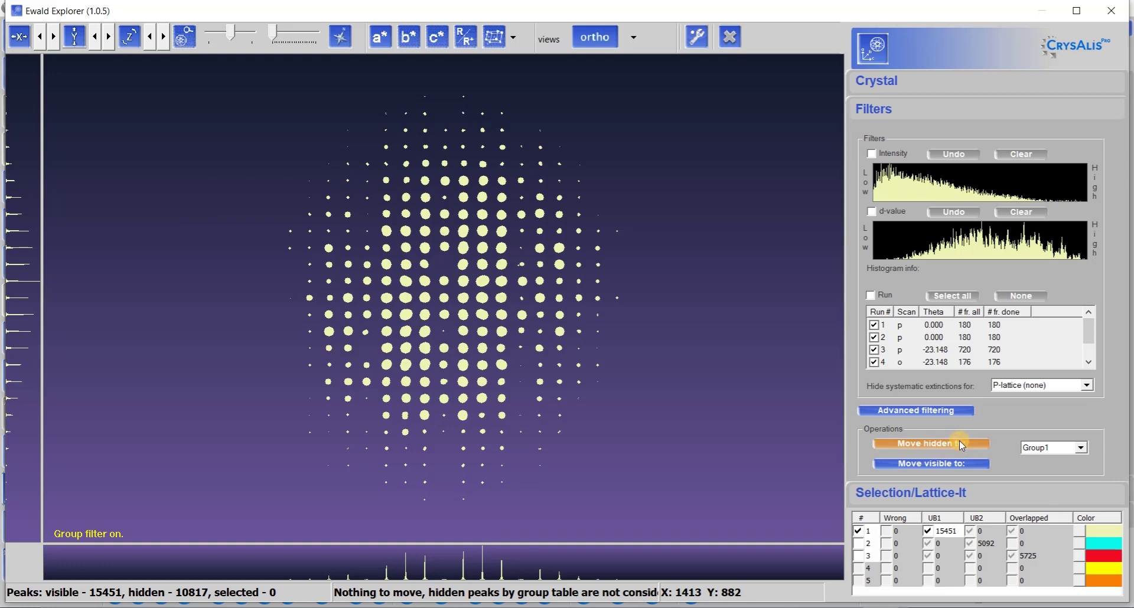
{"action": "left_click", "coordinate": [969, 449]}
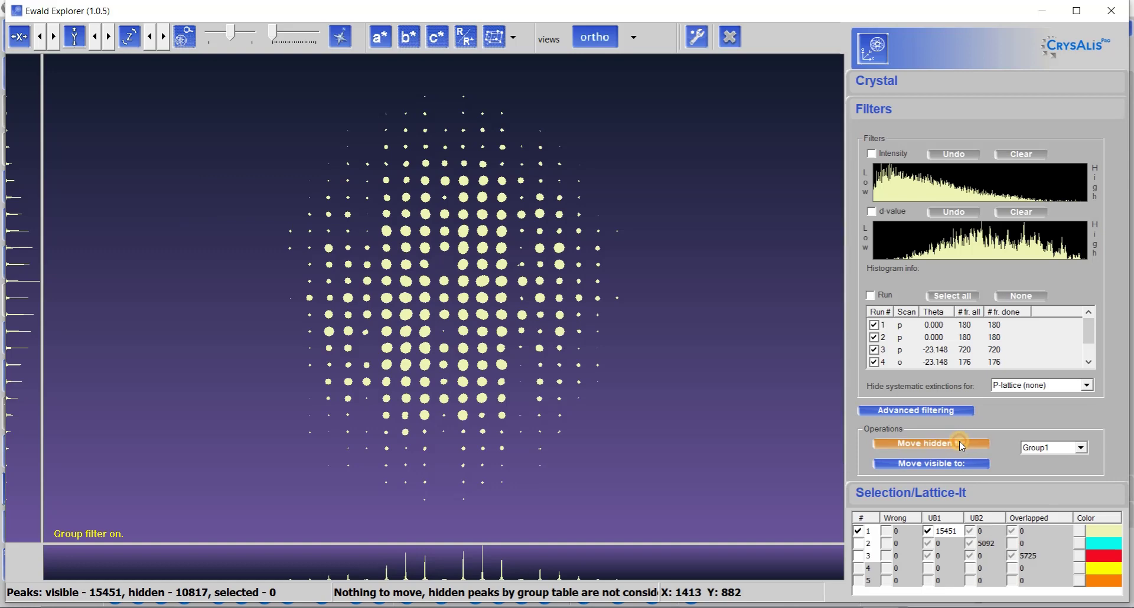
{"action": "left_click", "coordinate": [858, 531]}
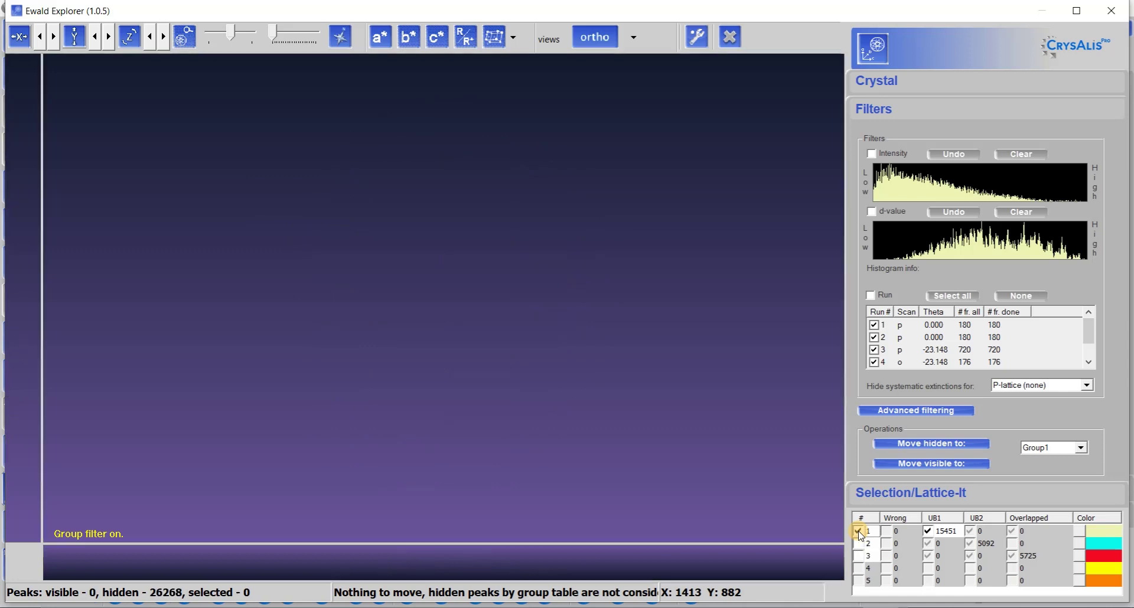
{"action": "left_click", "coordinate": [952, 448]}
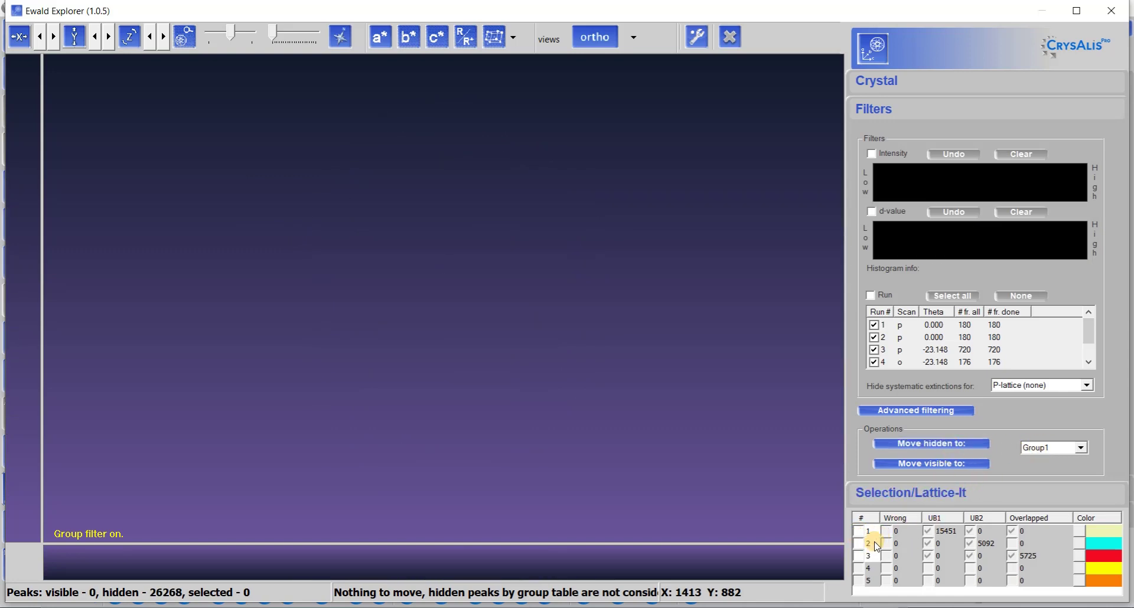
{"action": "left_click", "coordinate": [857, 531]}
{"action": "left_click", "coordinate": [961, 451]}
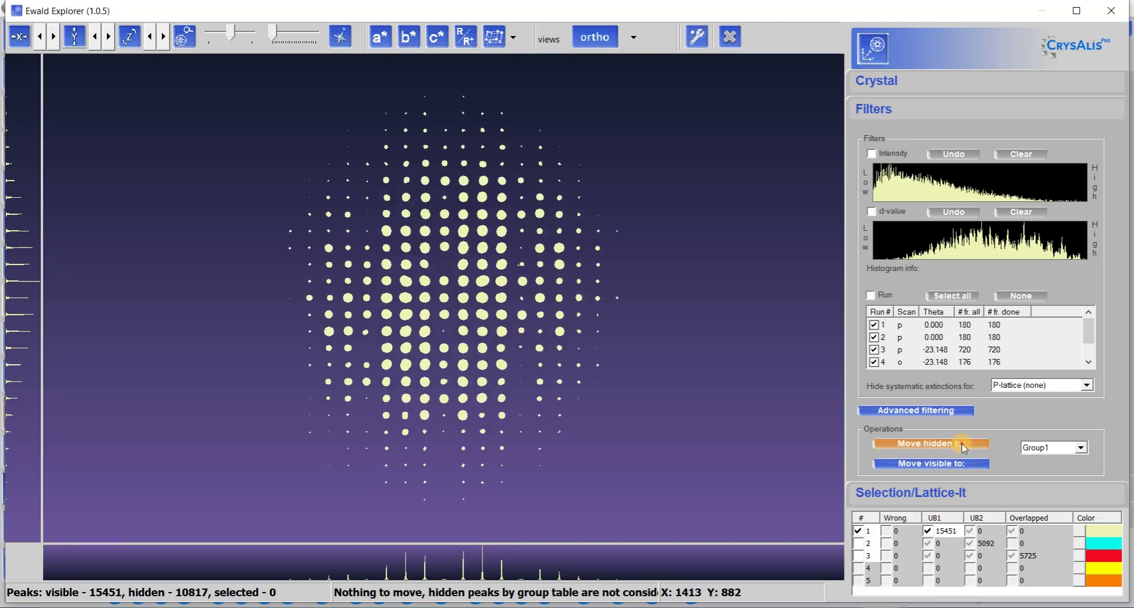
Display only group 3 and move its visible overlapped peaks into Group1.
{"action": "left_click", "coordinate": [865, 554]}
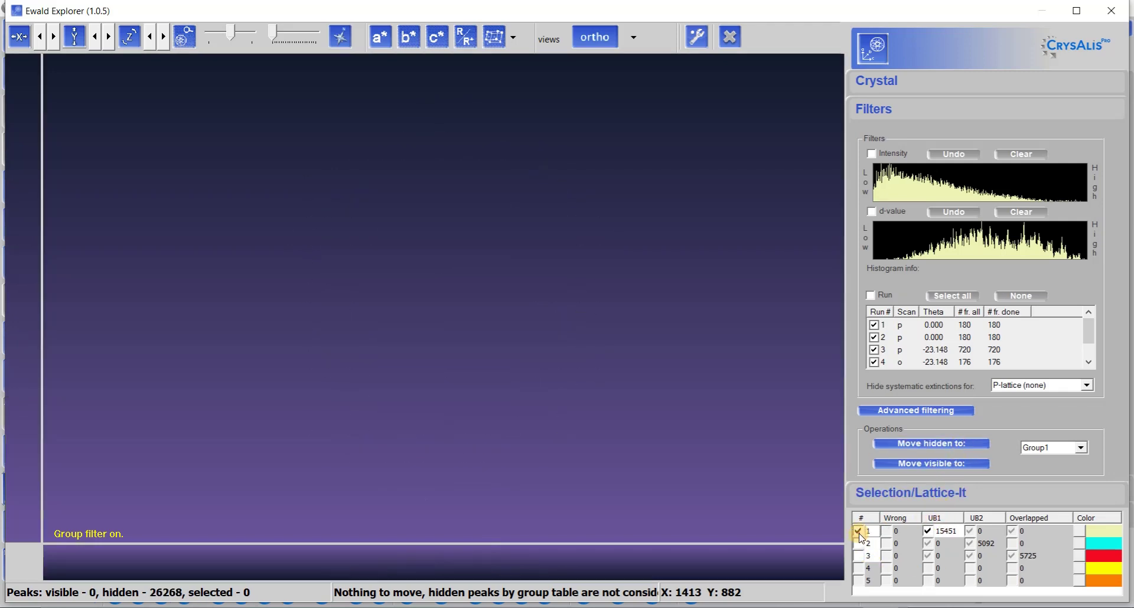
{"action": "left_click", "coordinate": [861, 555]}
{"action": "left_click", "coordinate": [926, 465]}
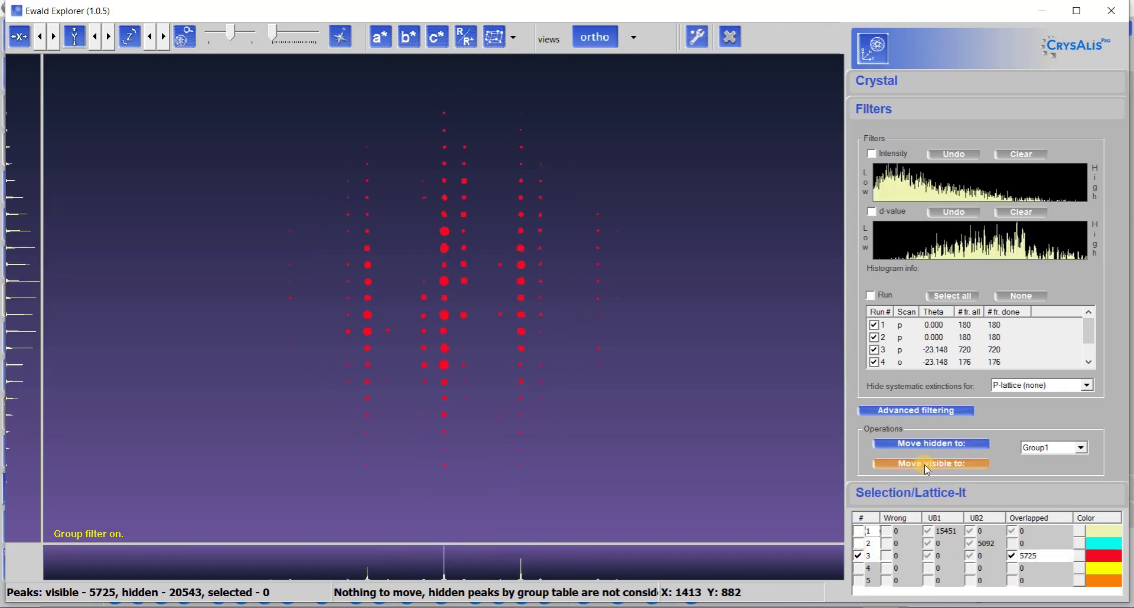
{"action": "left_click", "coordinate": [980, 464]}
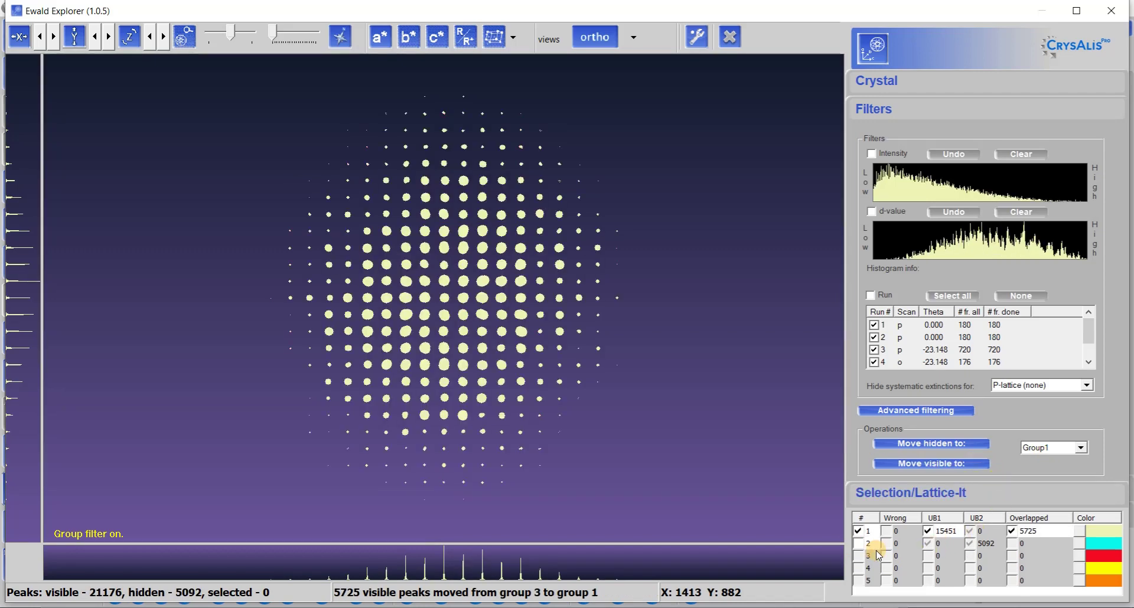
Display only group 2 and move its visible UB2 peaks into Group1.
{"action": "left_click", "coordinate": [857, 543]}
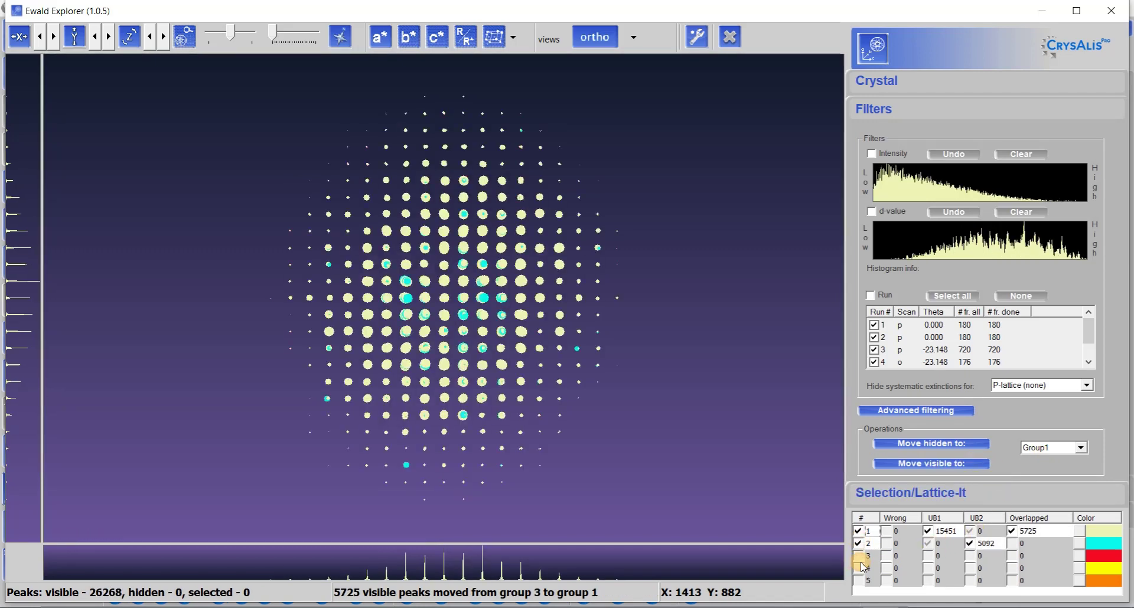
{"action": "left_click", "coordinate": [857, 531]}
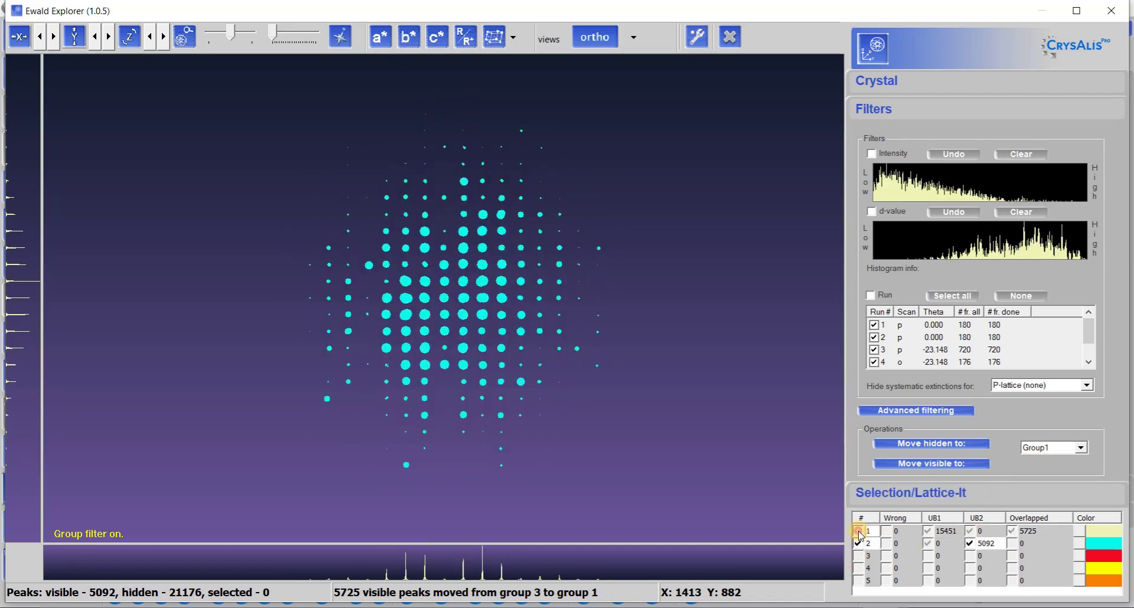
{"action": "left_click", "coordinate": [968, 464]}
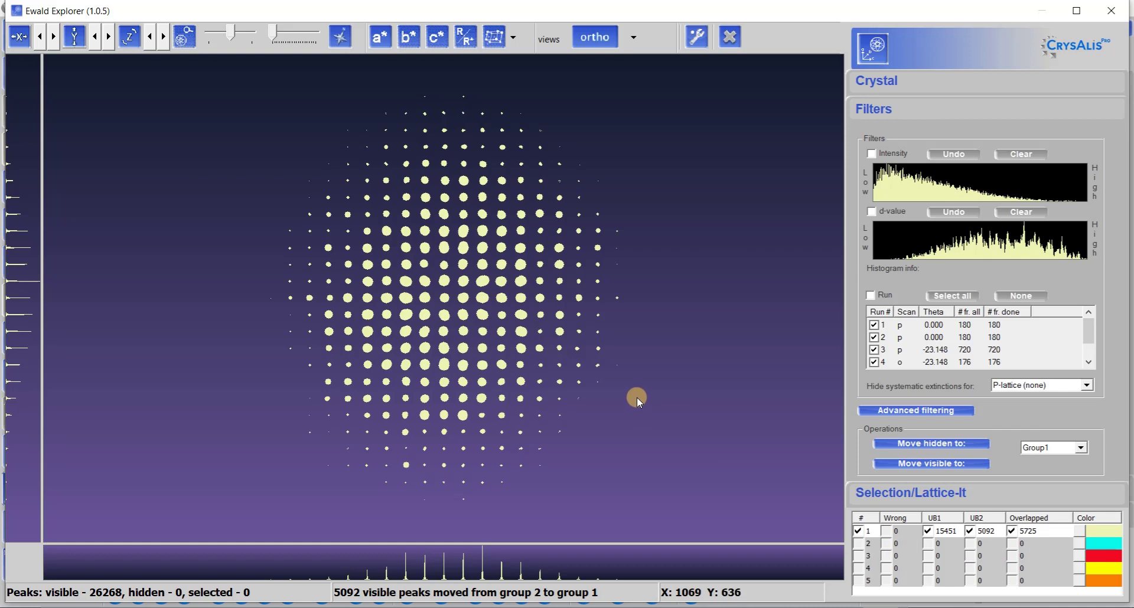
Show the crystal's twin component details and close Ewald Explorer to return to the Lattice wizard.
{"action": "left_click", "coordinate": [893, 86]}
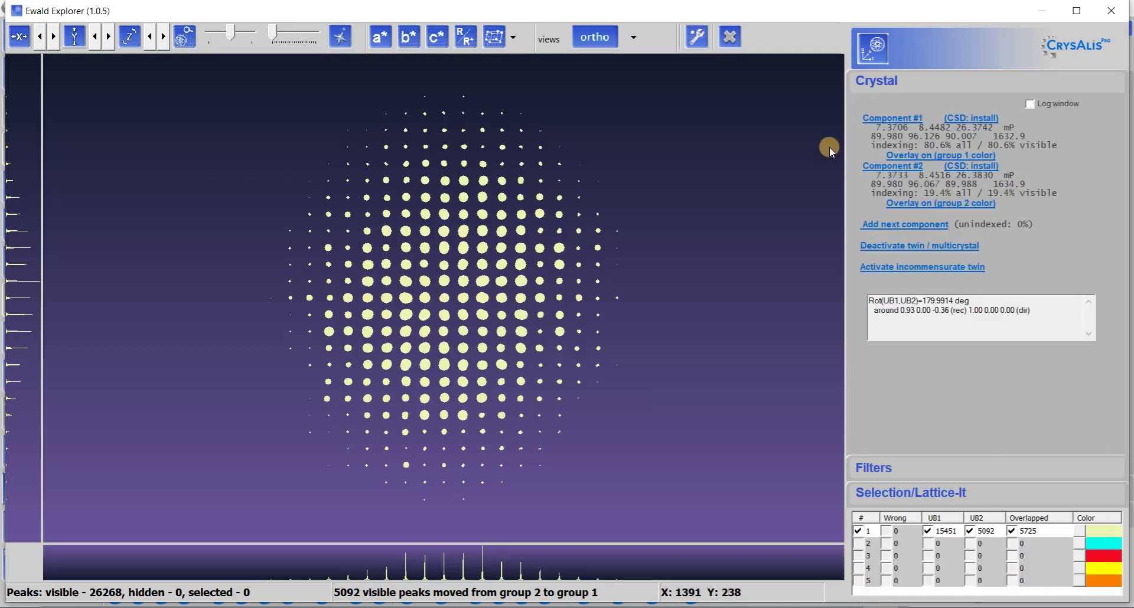
{"action": "left_click", "coordinate": [731, 37]}
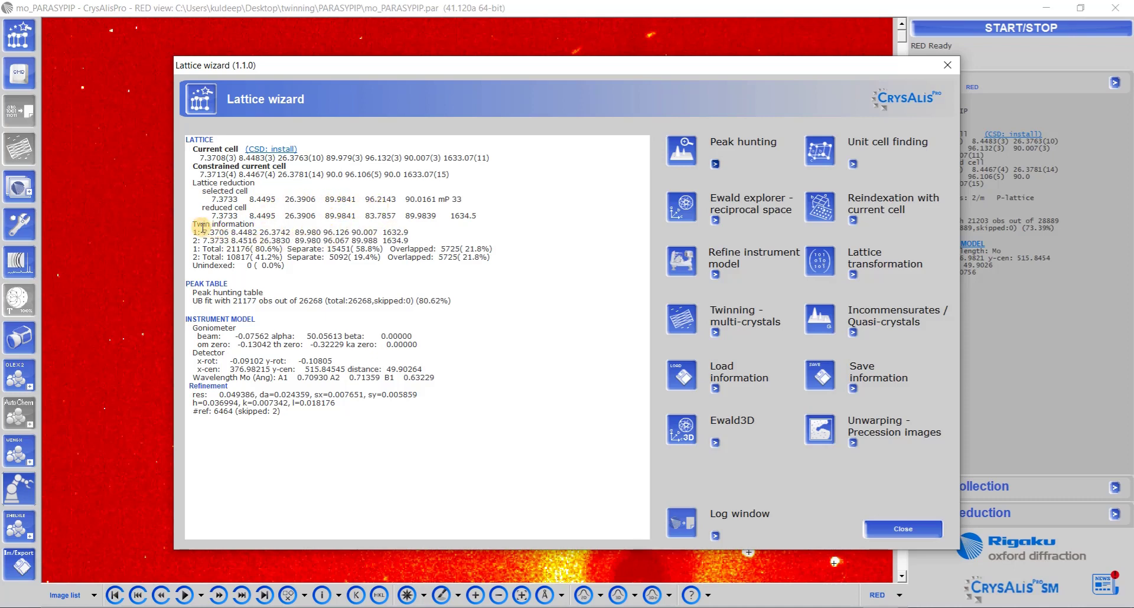
Examine the twin information: both components' unit cells and volumes, and their total, separate and overlapped peak counts.
{"action": "left_click_drag", "start_coordinate": [193, 225], "coordinate": [227, 233]}
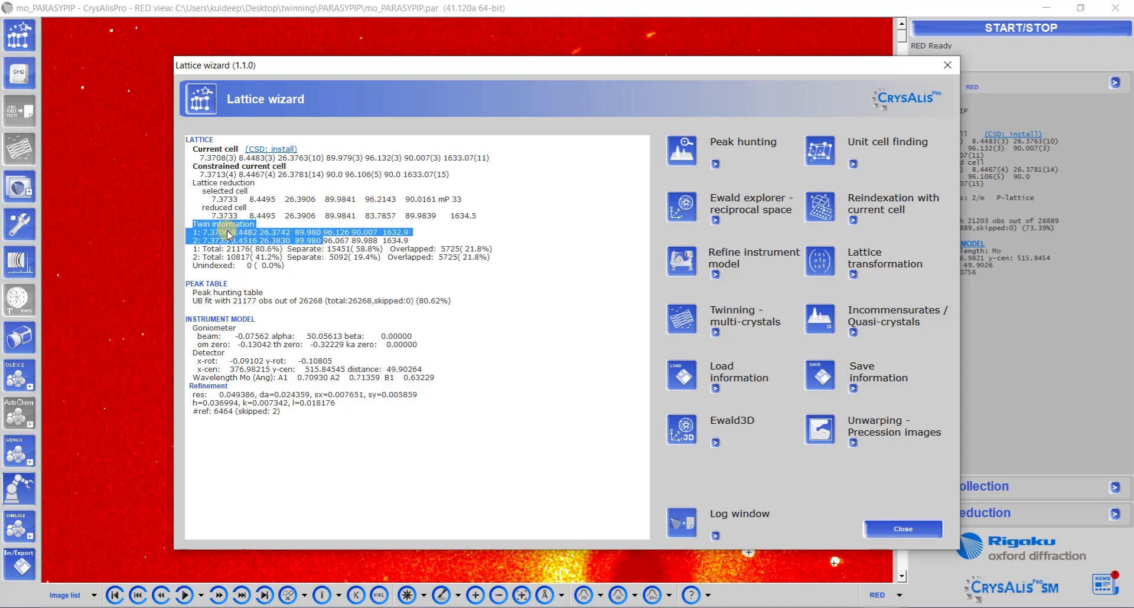
{"action": "left_click", "coordinate": [228, 233]}
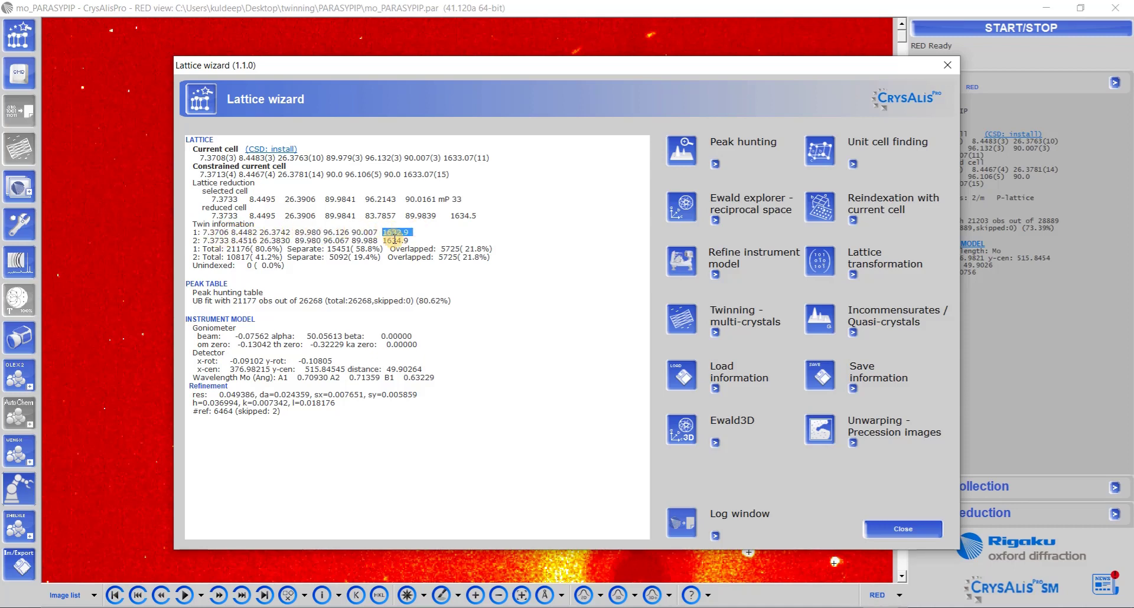
{"action": "left_click_drag", "start_coordinate": [387, 241], "coordinate": [421, 238]}
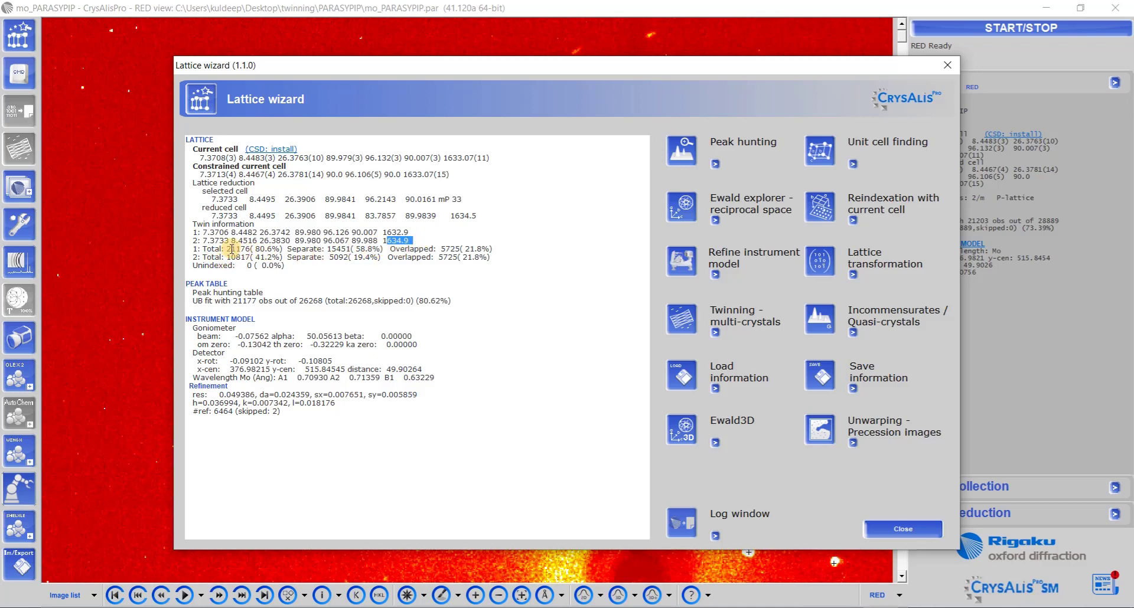
{"action": "left_click_drag", "start_coordinate": [227, 248], "coordinate": [253, 249]}
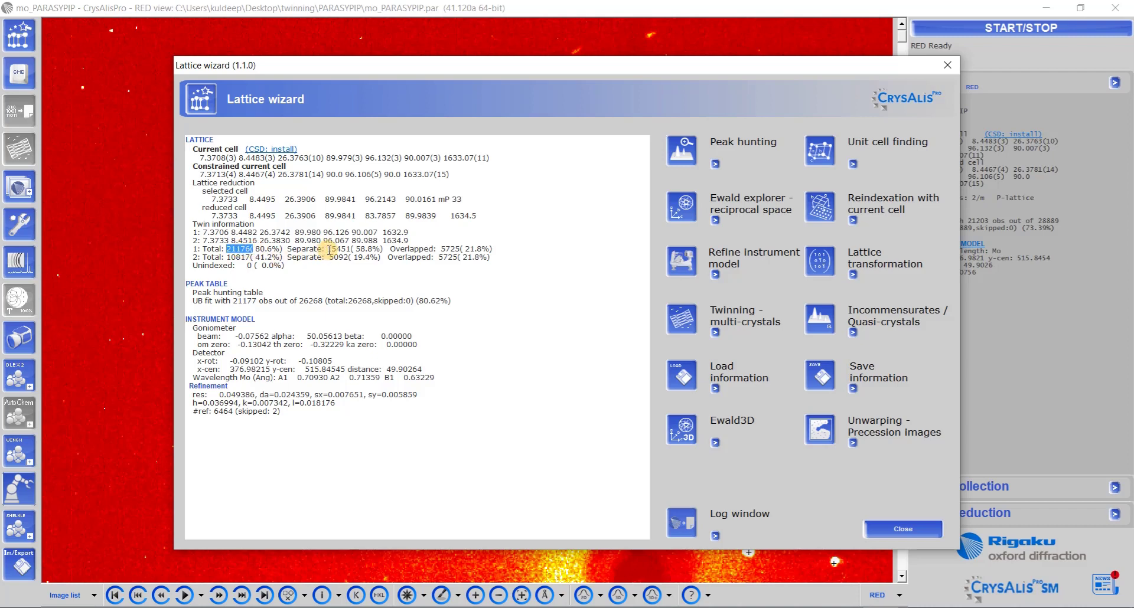
{"action": "mouse_move", "coordinate": [327, 248]}
{"action": "left_mouse_down"}
{"action": "mouse_move", "coordinate": [345, 248]}
{"action": "mouse_move", "coordinate": [329, 257]}
{"action": "left_mouse_up"}
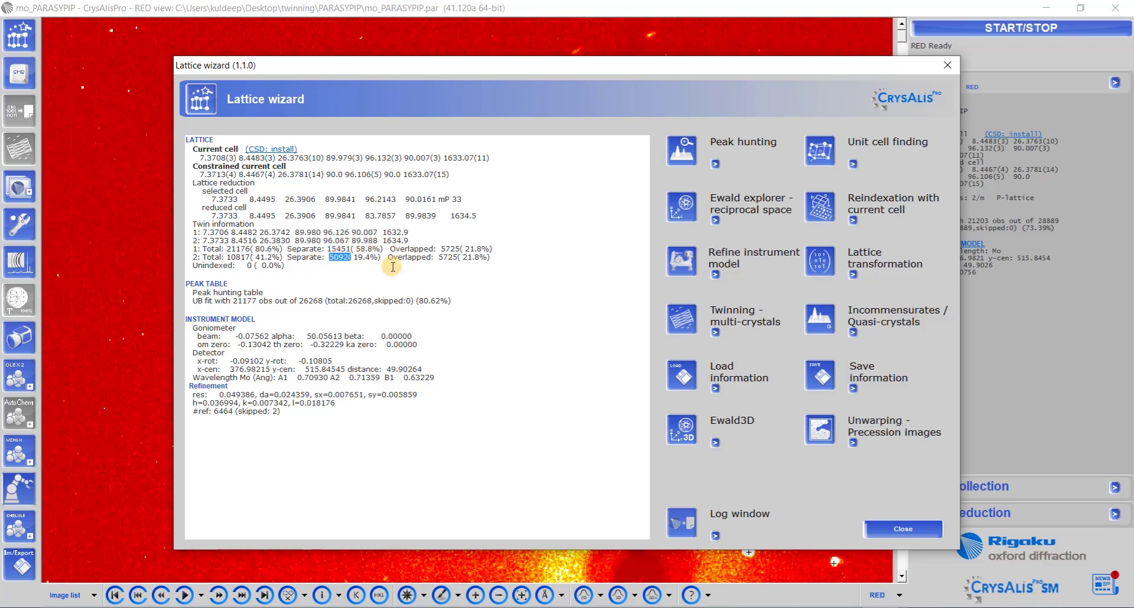
{"action": "left_click_drag", "start_coordinate": [438, 249], "coordinate": [467, 257]}
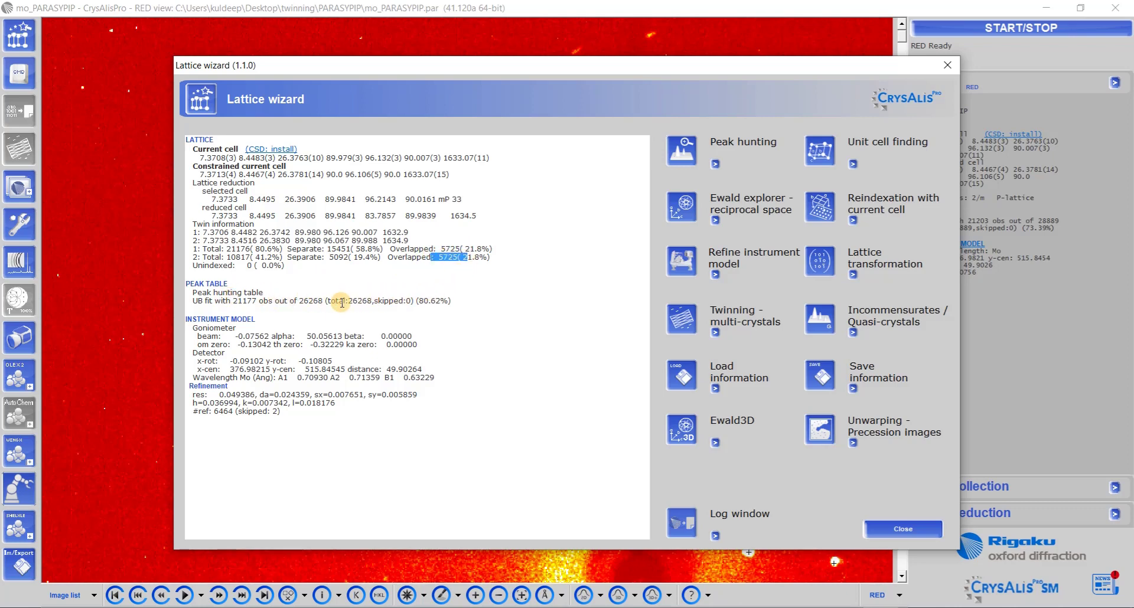
{"action": "left_click", "coordinate": [482, 258]}
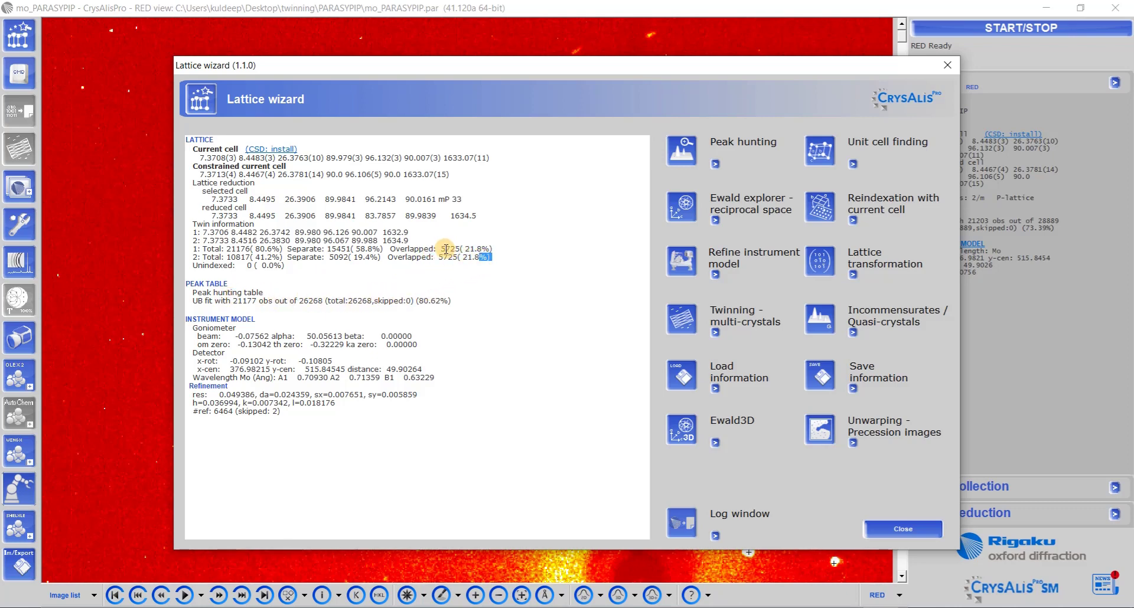
{"action": "left_click_drag", "start_coordinate": [446, 249], "coordinate": [489, 253]}
{"action": "left_click_drag", "start_coordinate": [412, 258], "coordinate": [490, 258]}
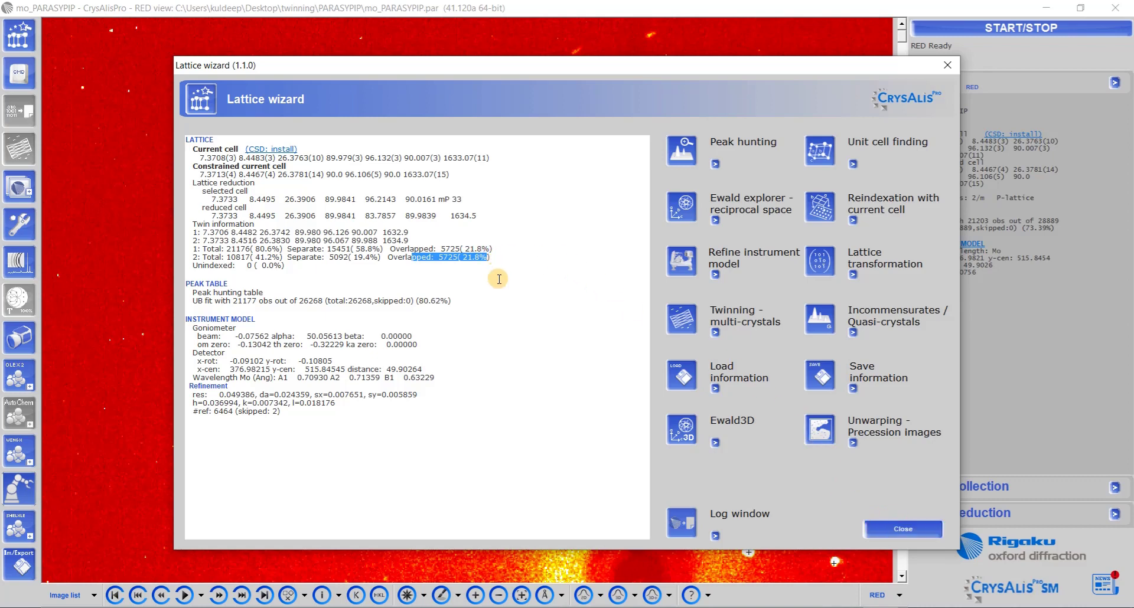
Close the Lattice wizard and open the START/STOP options of the experiment.
{"action": "left_click", "coordinate": [903, 529]}
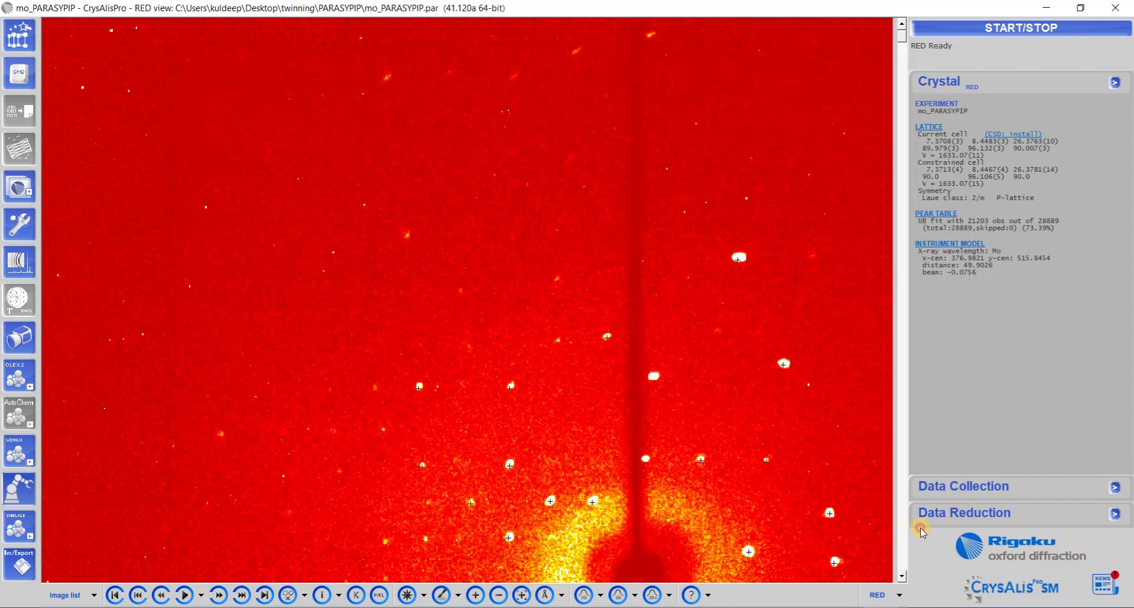
{"action": "left_click", "coordinate": [1004, 28]}
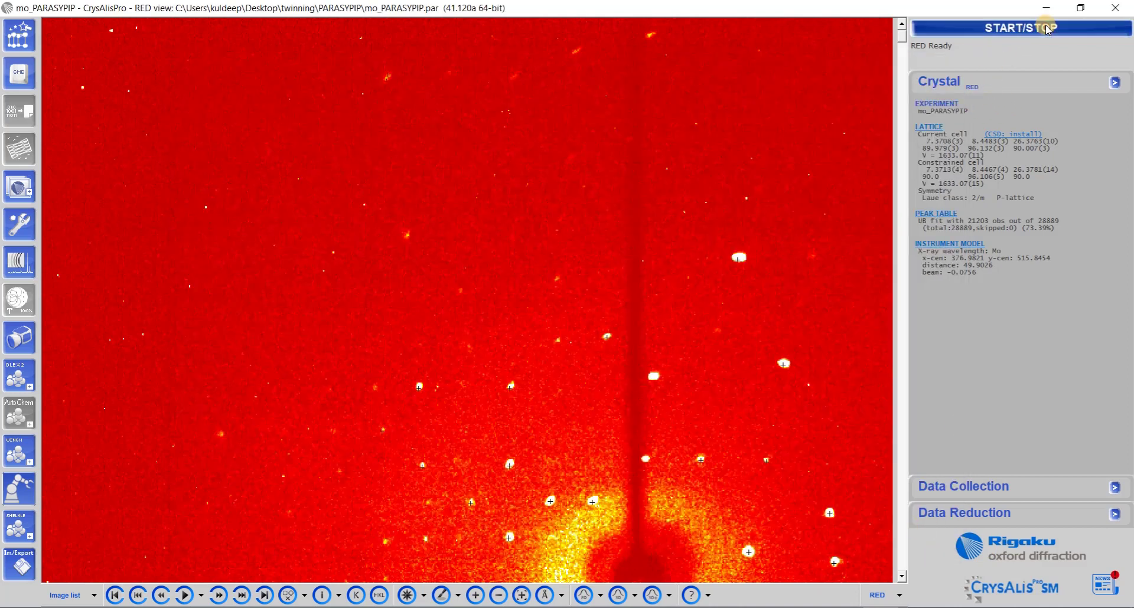